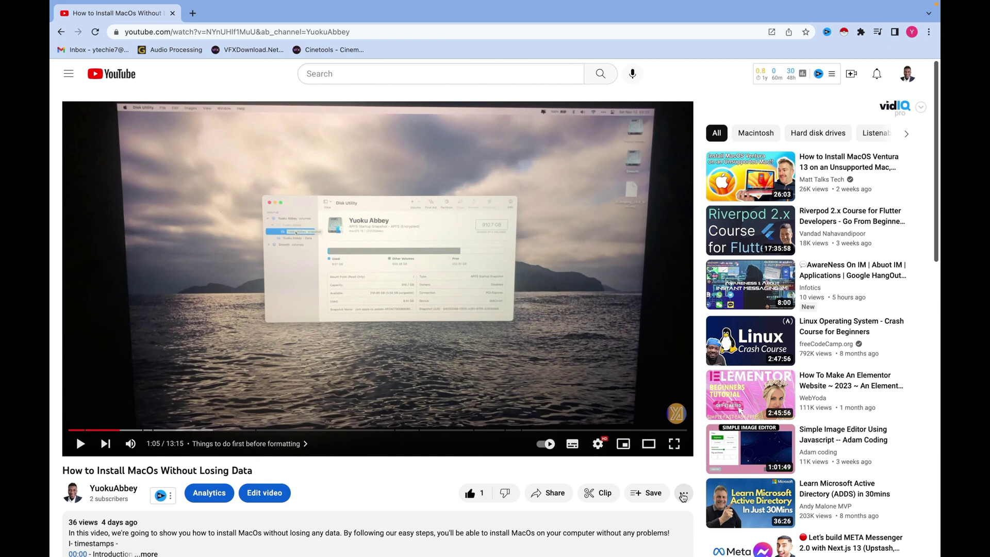
Step: Show the transcript of the video How to Install MacOS Without Losing Data and turn off its timestamps
{"action": "left_click", "coordinate": [684, 497]}
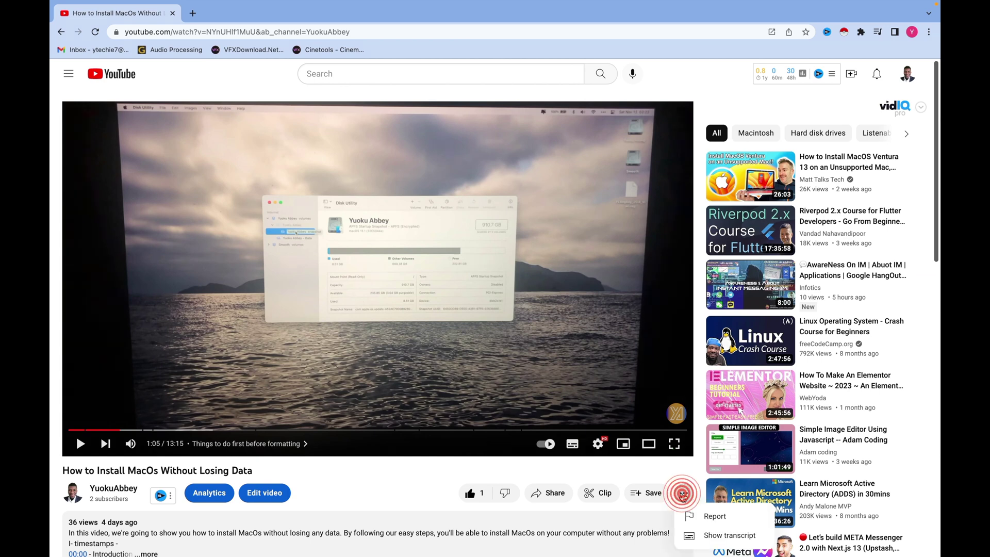
{"action": "left_click", "coordinate": [696, 537]}
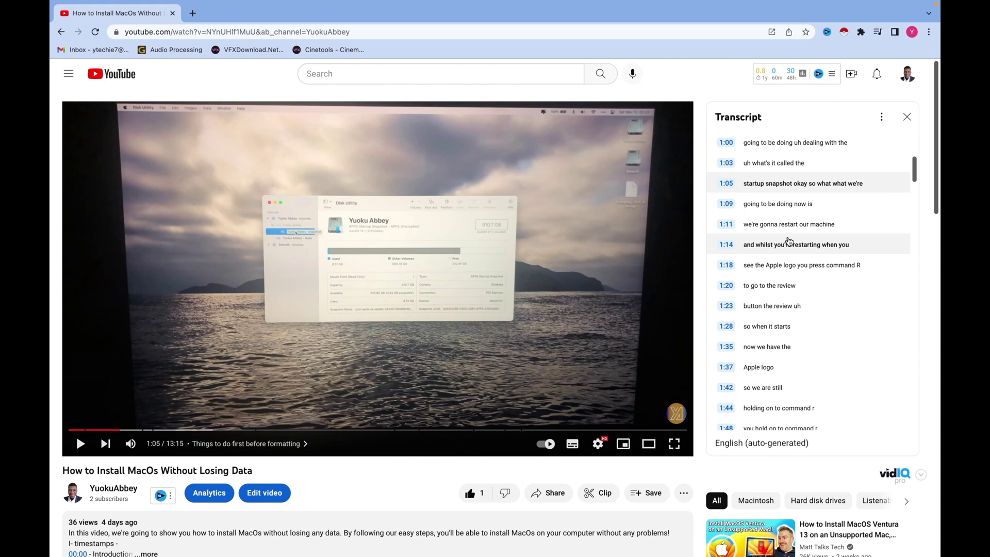
{"action": "left_click", "coordinate": [882, 119]}
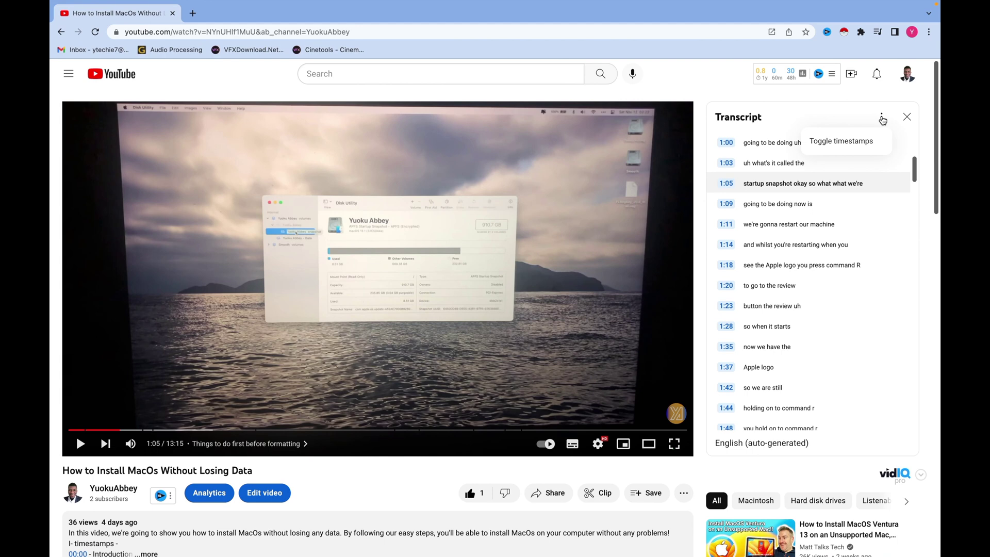
{"action": "left_click", "coordinate": [823, 146]}
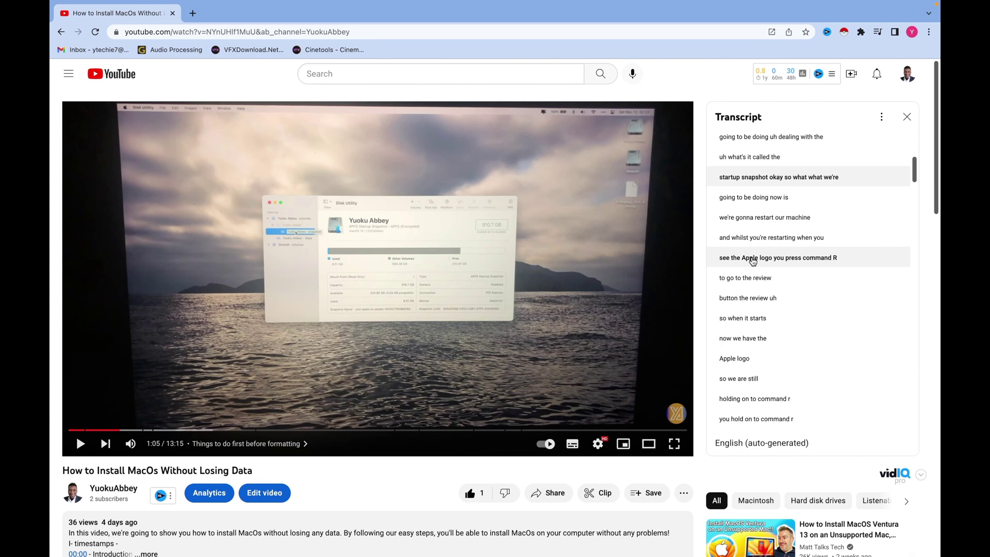
Step: Select the video's transcript text through to the closing [Music] line and copy it
{"action": "triple_click", "coordinate": [714, 141]}
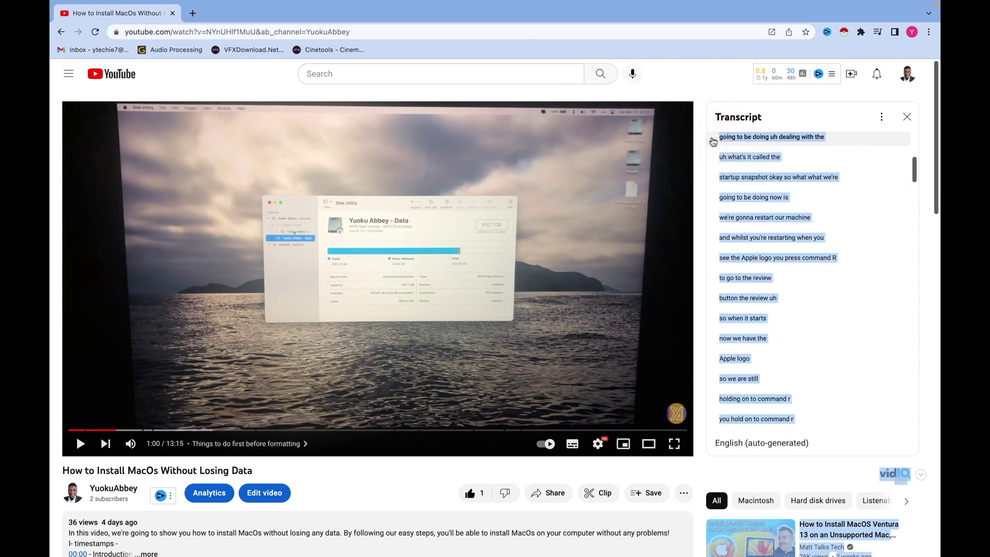
{"action": "scroll", "coordinate": [825, 322], "scroll_direction": "down", "scroll_amount": 5}
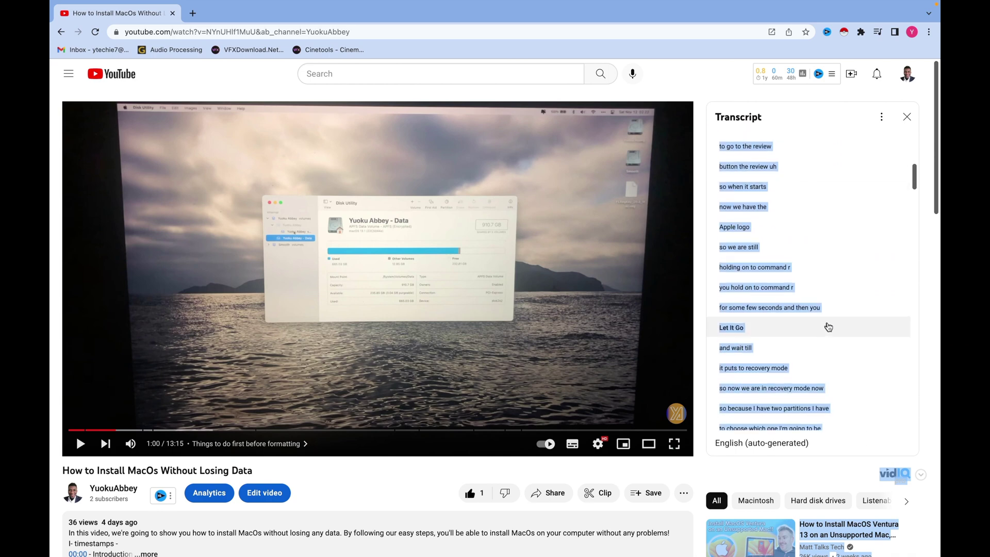
{"action": "scroll", "coordinate": [828, 327], "scroll_direction": "down", "scroll_amount": 15}
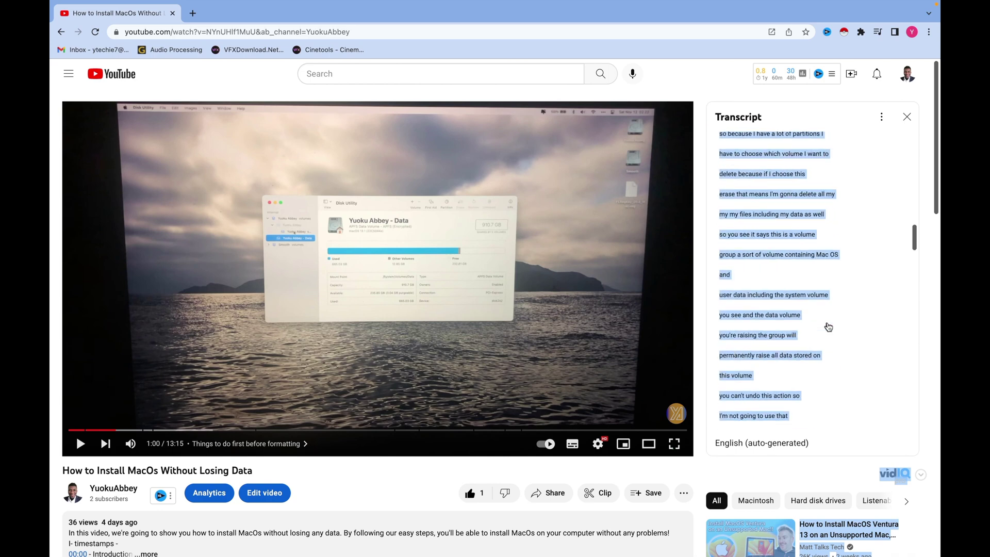
{"action": "scroll", "coordinate": [828, 327], "scroll_direction": "down", "scroll_amount": 20}
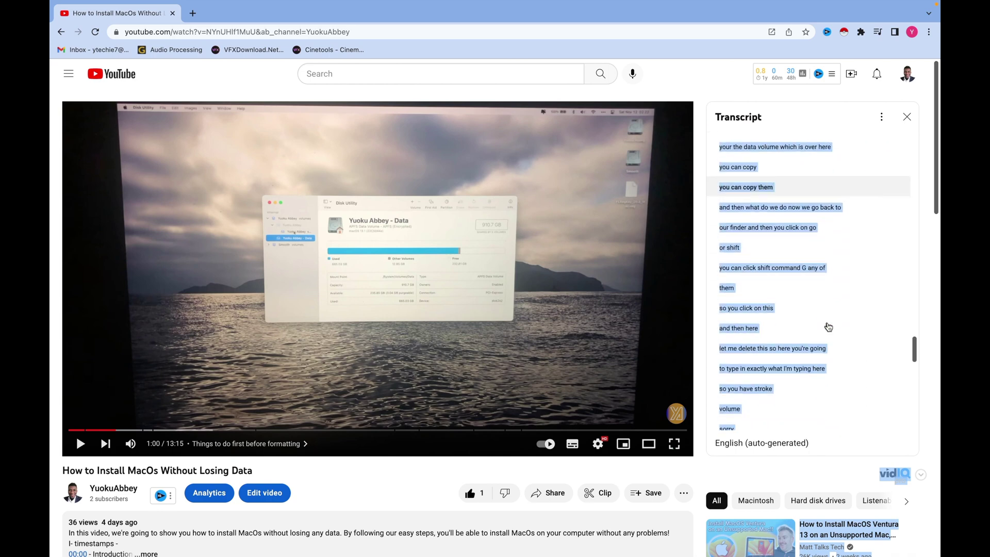
{"action": "scroll", "coordinate": [828, 326], "scroll_direction": "down", "scroll_amount": 10}
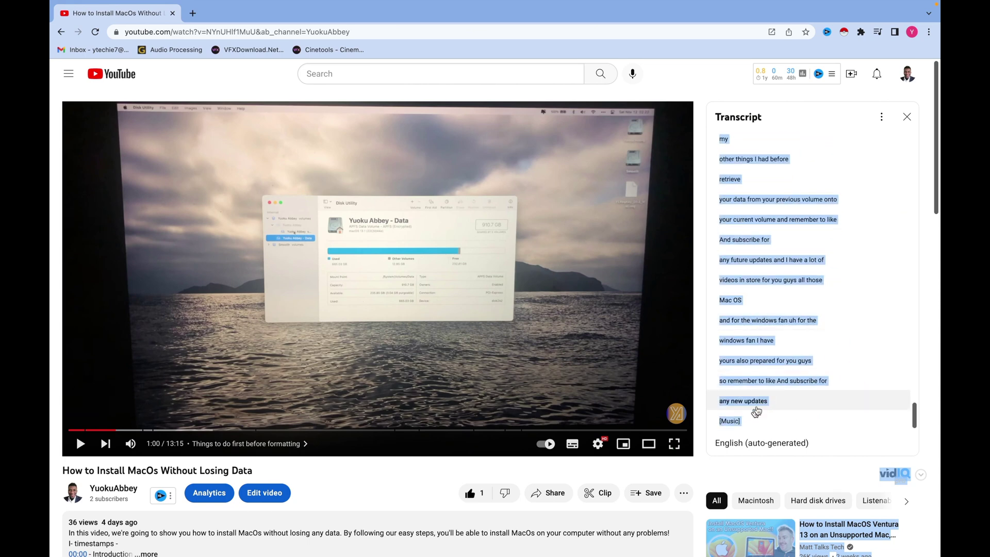
{"action": "left_click", "coordinate": [751, 424]}
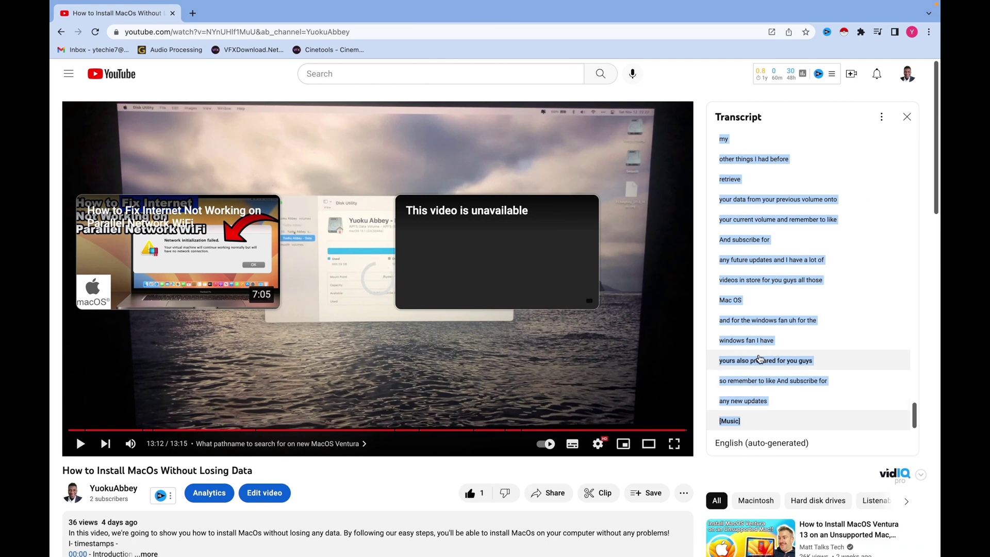
{"action": "scroll", "coordinate": [759, 358], "scroll_direction": "up", "scroll_amount": 3}
{"action": "scroll", "coordinate": [759, 359], "scroll_direction": "up", "scroll_amount": 6}
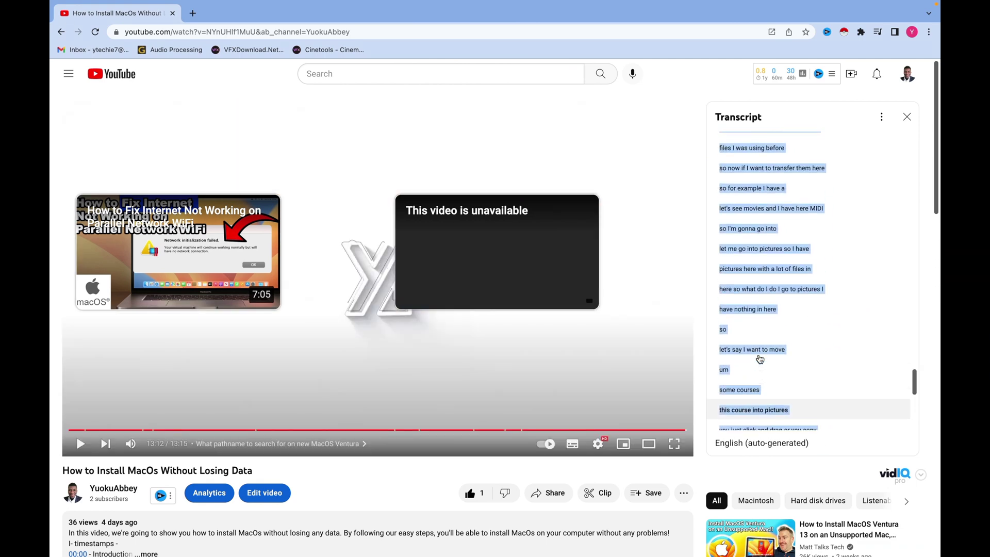
{"action": "scroll", "coordinate": [759, 359], "scroll_direction": "up", "scroll_amount": 15}
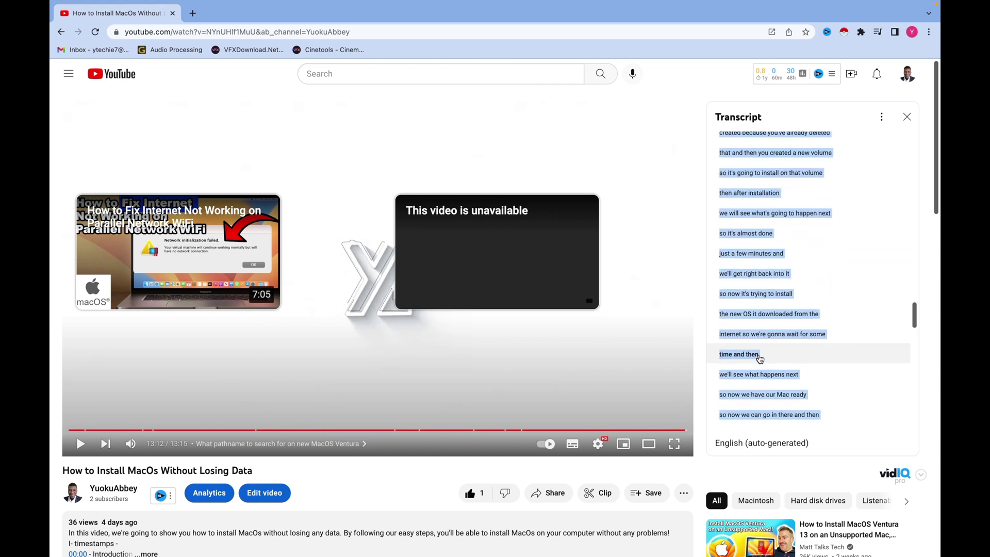
{"action": "scroll", "coordinate": [761, 358], "scroll_direction": "up", "scroll_amount": 15}
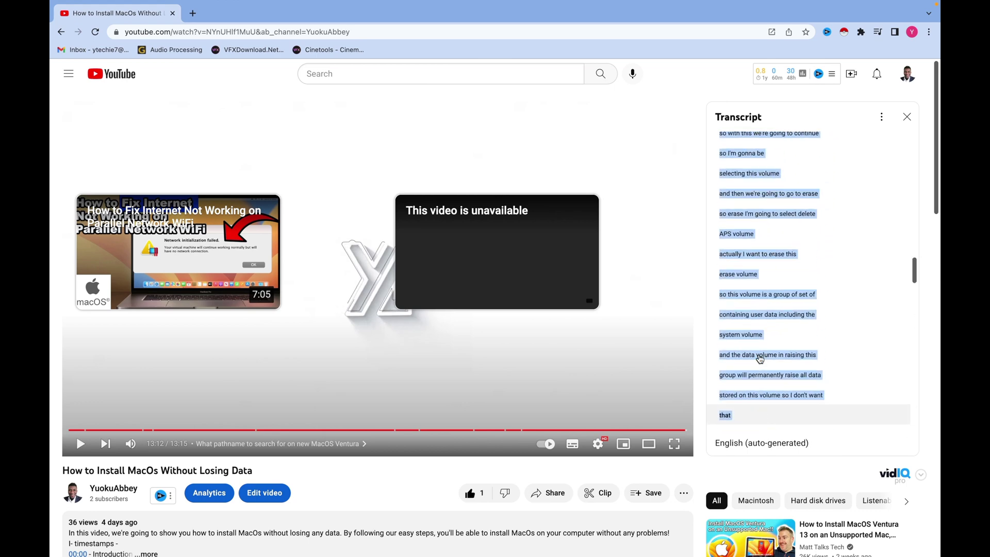
{"action": "scroll", "coordinate": [761, 358], "scroll_direction": "up", "scroll_amount": 15}
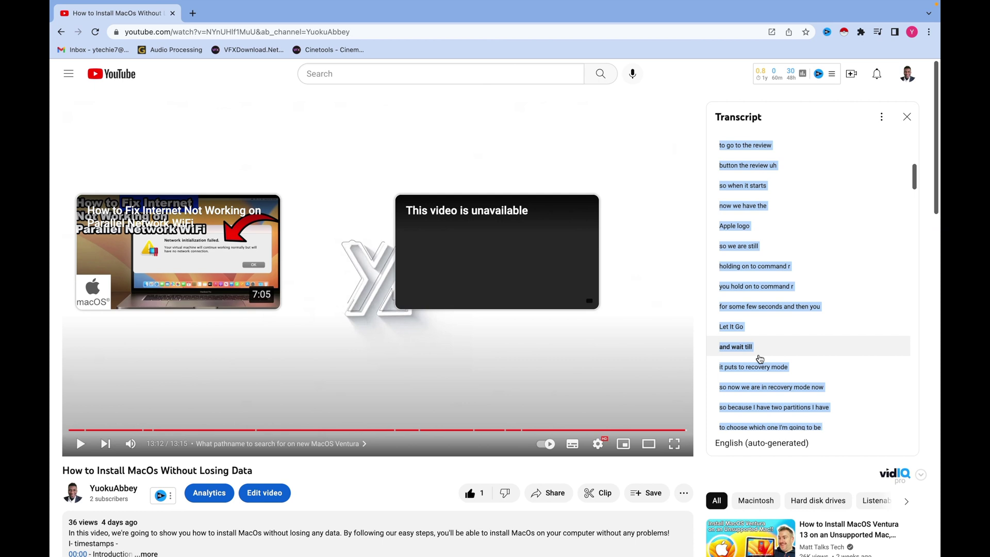
Step: Switch to the macOS desktop and open Spotlight Search
{"action": "key", "text": "ctrl+Left"}
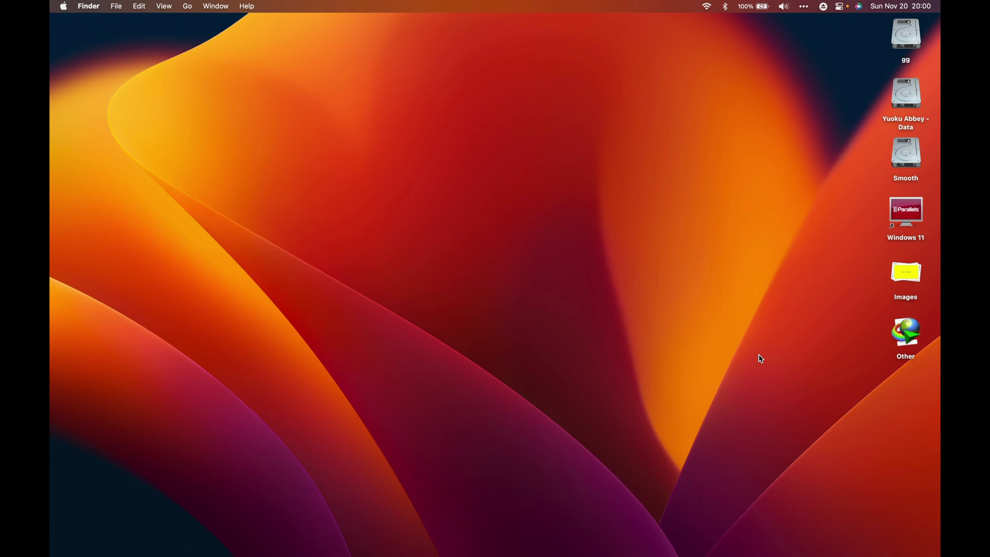
{"action": "key", "text": "super+space"}
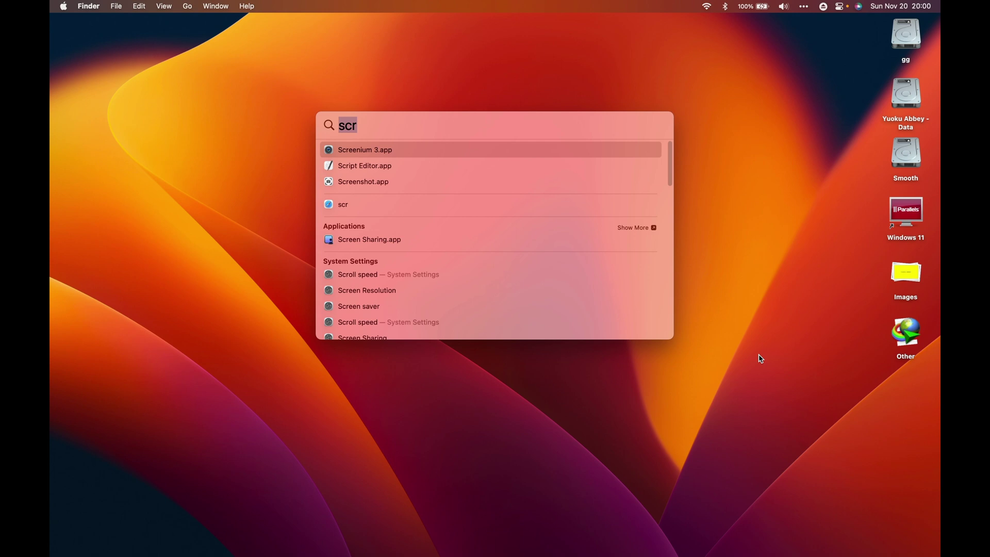
{"action": "type", "text": "not"}
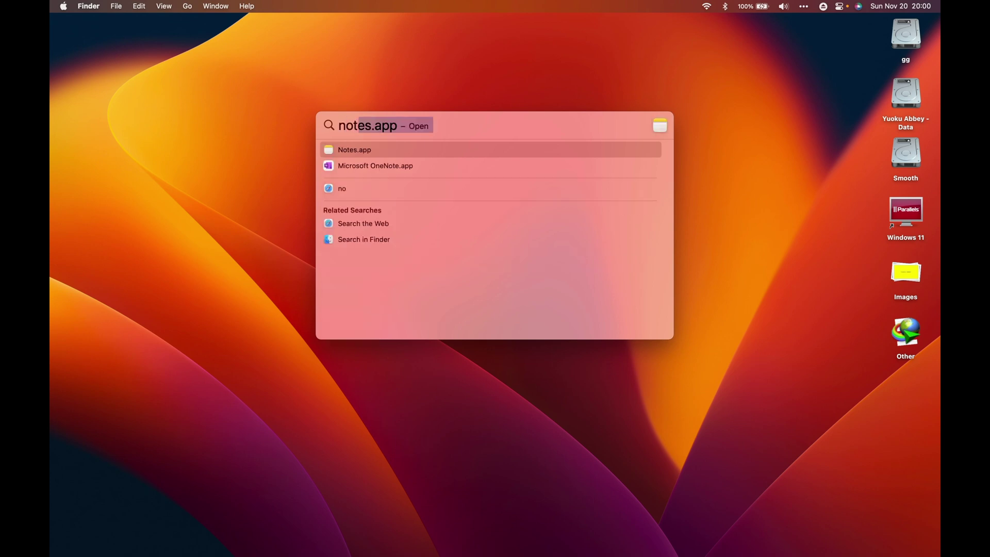
{"action": "type", "text": "epa"}
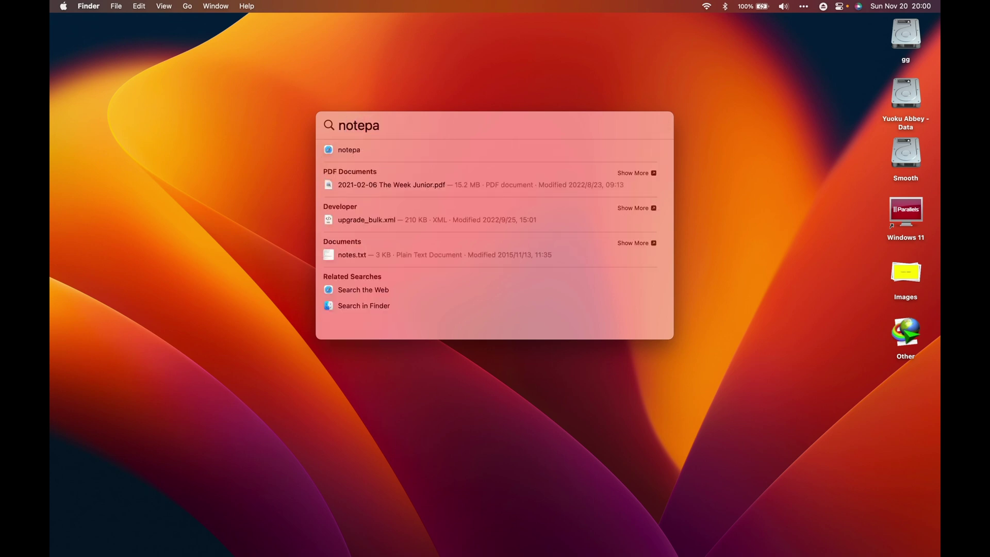
{"action": "key", "text": "BackSpace"}
{"action": "key", "text": "BackSpace"}
{"action": "key", "text": "BackSpace"}
{"action": "key", "text": "BackSpace"}
{"action": "key", "text": "BackSpace"}
{"action": "key", "text": "BackSpace"}
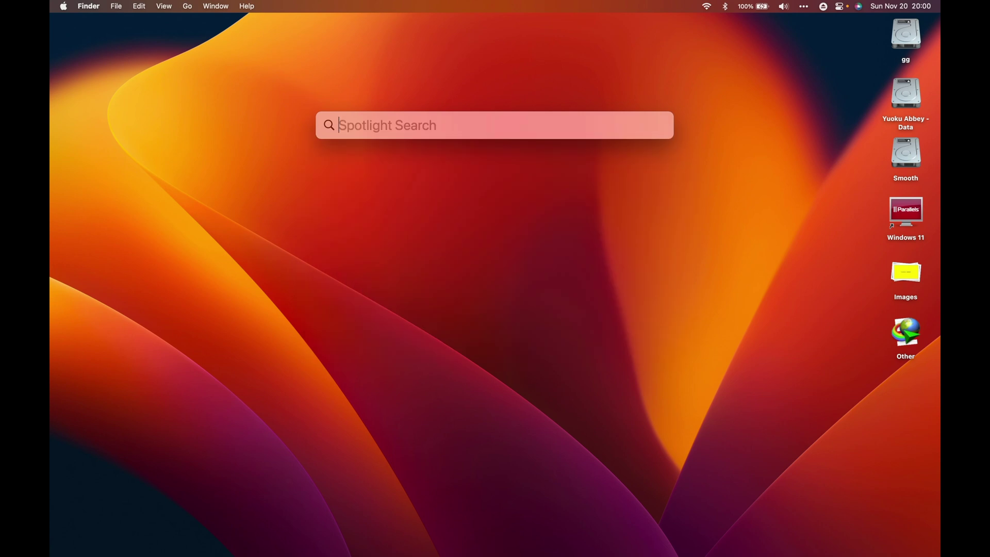
Step: Launch TextEdit and paste the copied transcript into a blank document, looking through the pasted lines
{"action": "type", "text": "text"}
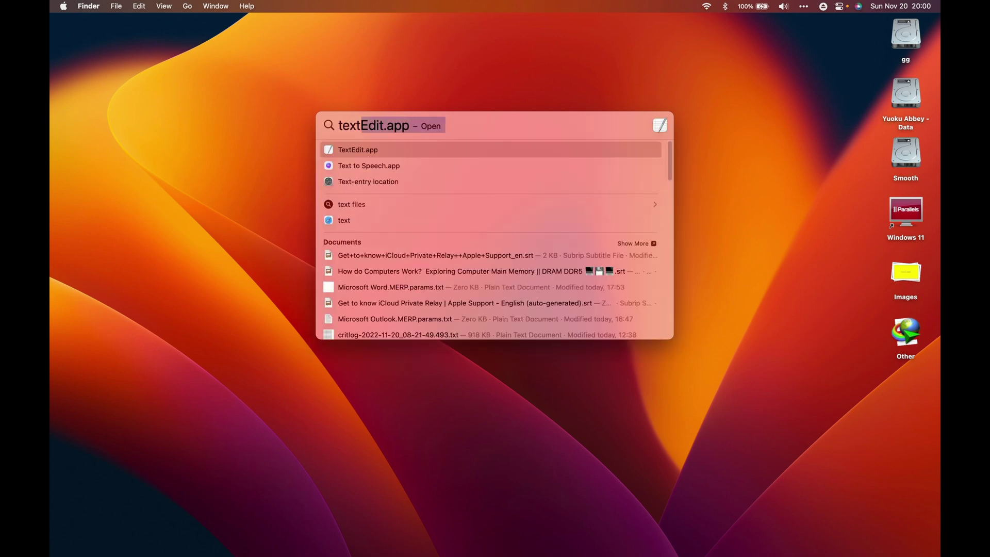
{"action": "key", "text": "Return"}
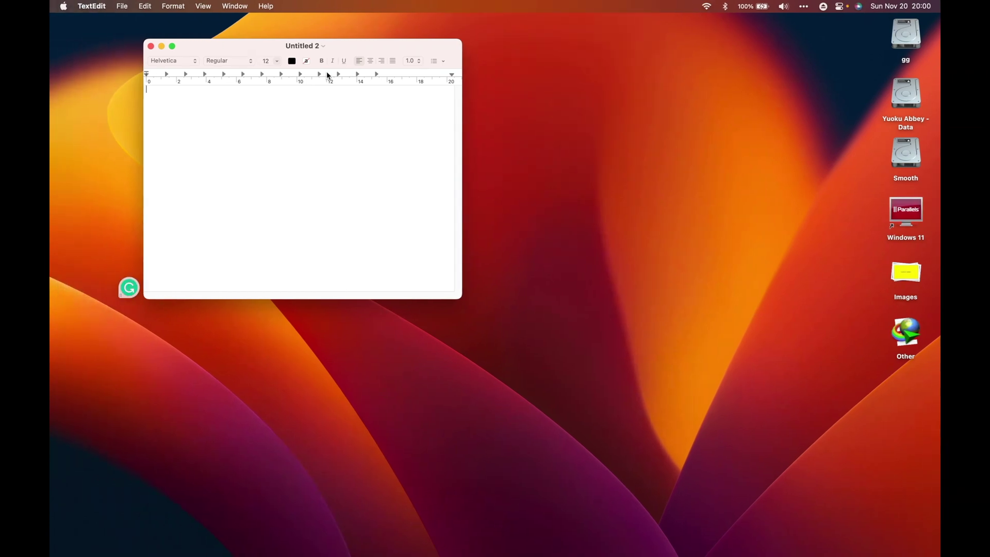
{"action": "left_click", "coordinate": [248, 123]}
{"action": "key", "text": "super+v"}
{"action": "scroll", "coordinate": [249, 122], "scroll_direction": "up", "scroll_amount": 15}
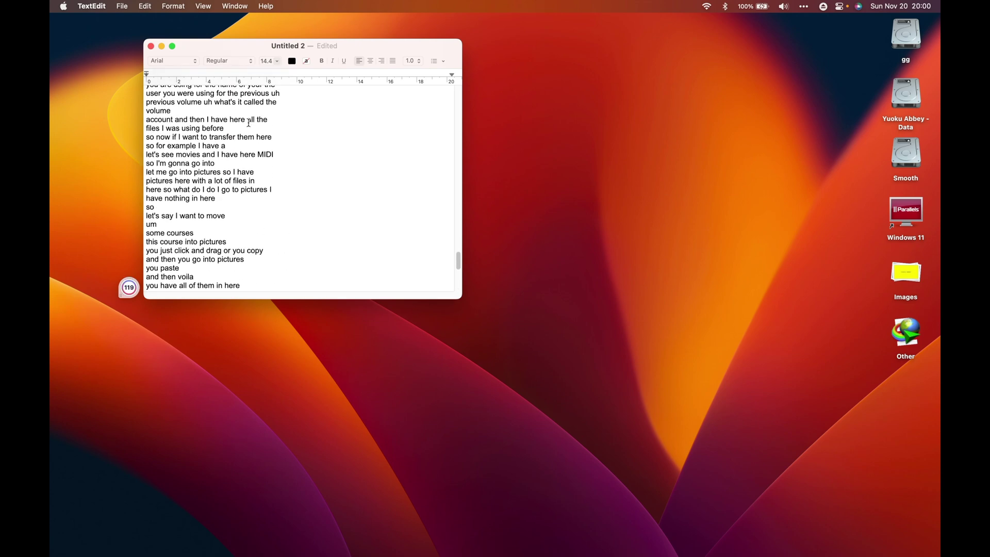
{"action": "scroll", "coordinate": [249, 122], "scroll_direction": "up", "scroll_amount": 10}
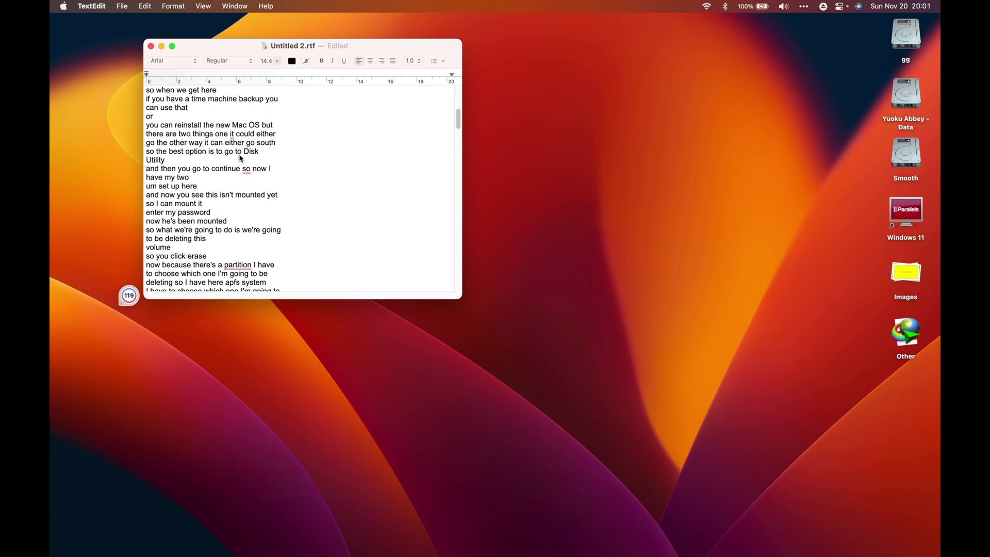
{"action": "scroll", "coordinate": [240, 158], "scroll_direction": "up", "scroll_amount": 15}
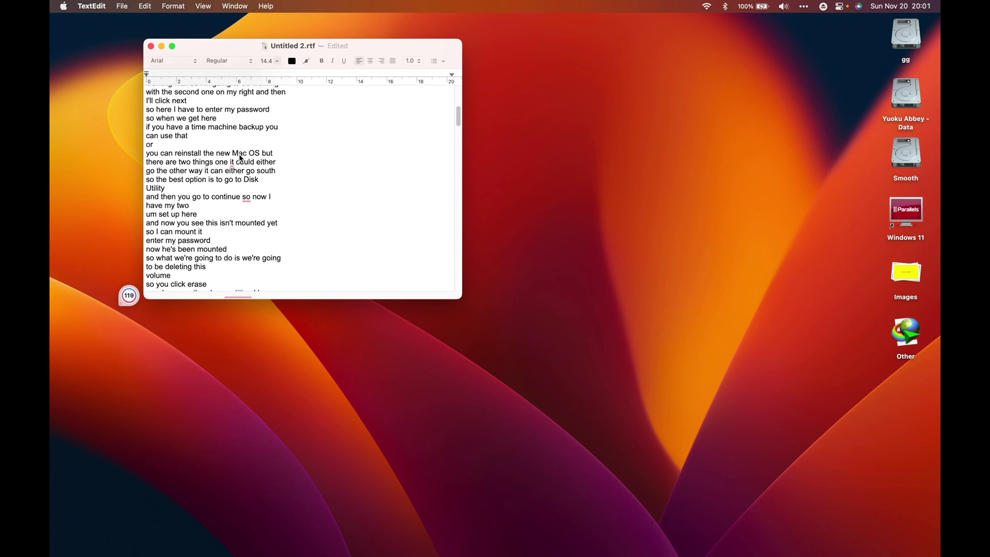
{"action": "scroll", "coordinate": [240, 158], "scroll_direction": "down", "scroll_amount": 10}
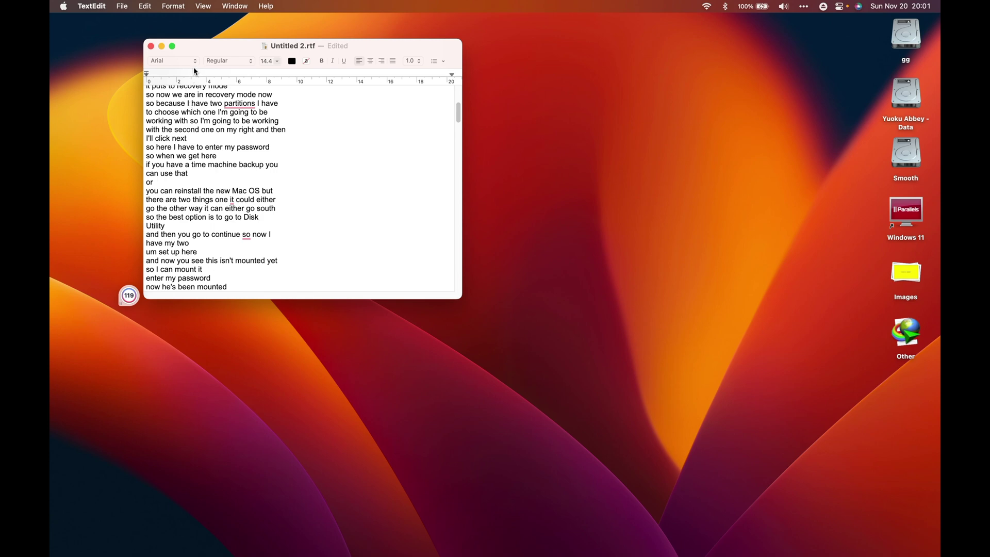
Step: Open Find and Replace for the transcript document and clear the existing search pattern
{"action": "left_click", "coordinate": [122, 6]}
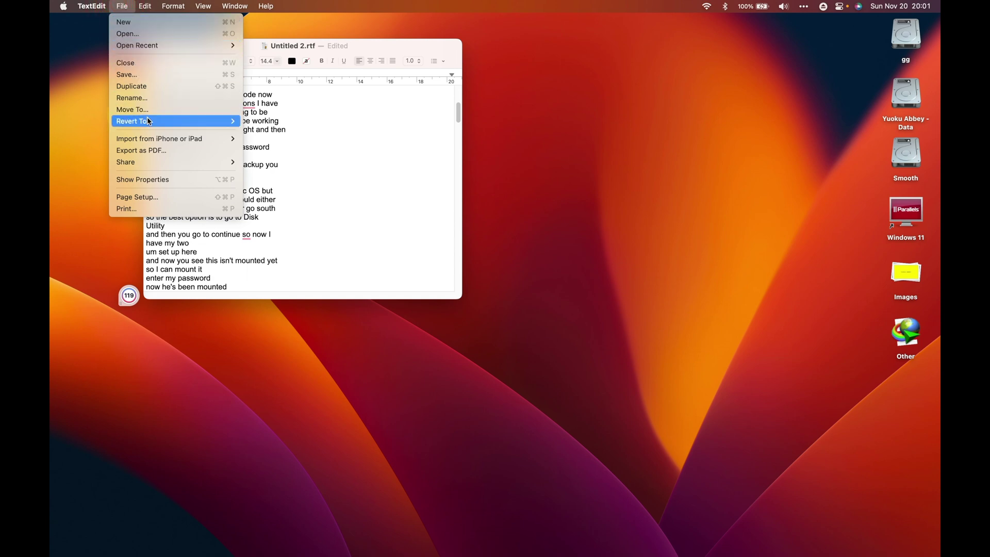
{"action": "mouse_move", "coordinate": [149, 121]}
{"action": "mouse_move", "coordinate": [150, 6]}
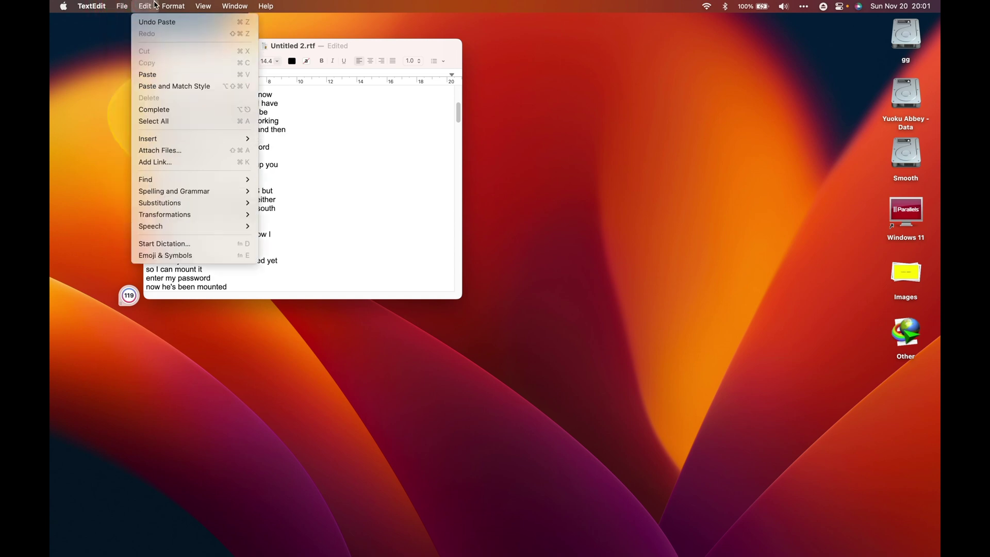
{"action": "mouse_move", "coordinate": [164, 141]}
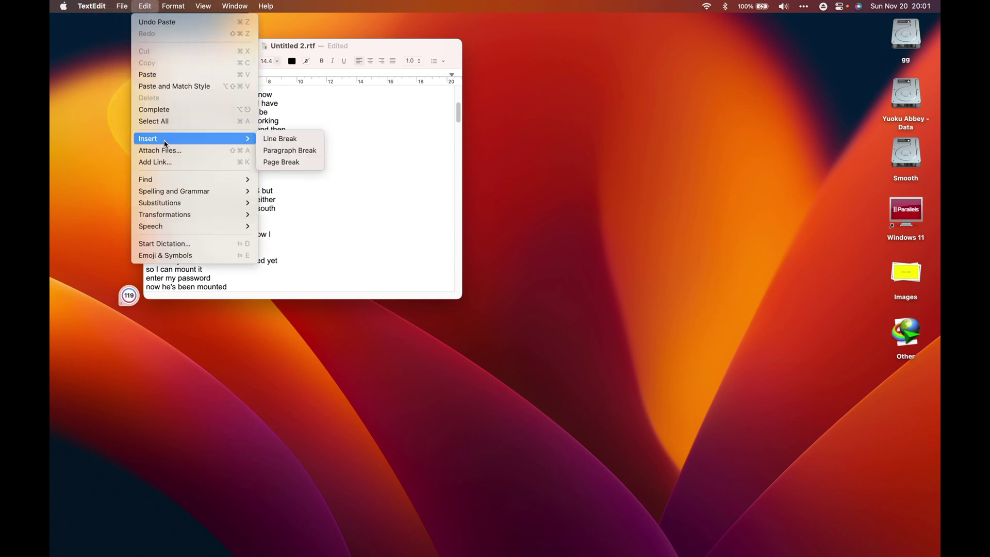
{"action": "mouse_move", "coordinate": [173, 185]}
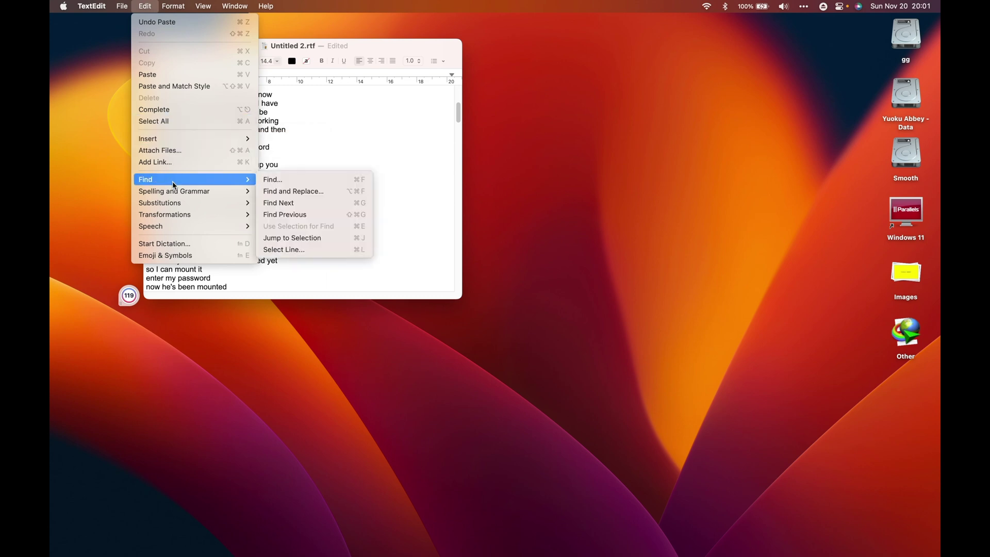
{"action": "left_click", "coordinate": [288, 192]}
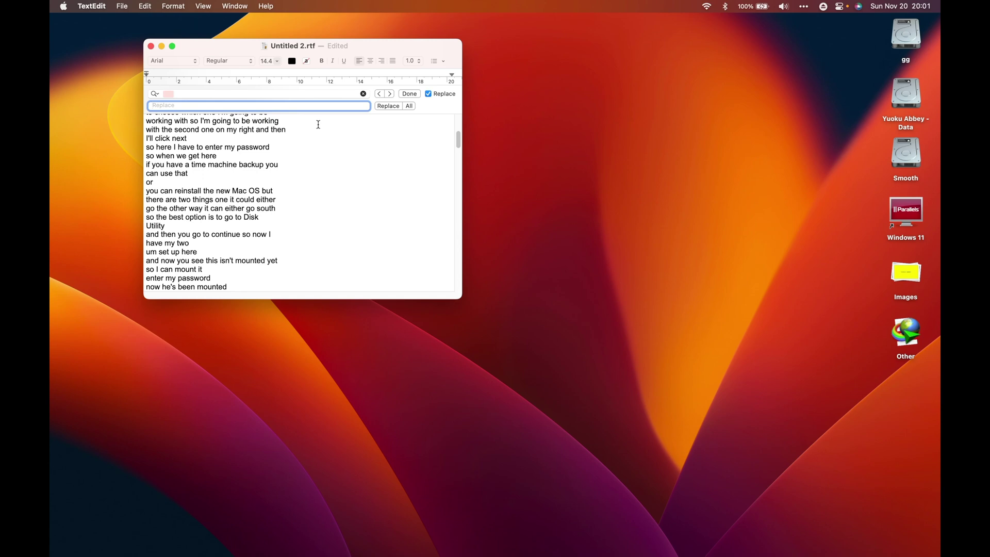
{"action": "left_click", "coordinate": [318, 186]}
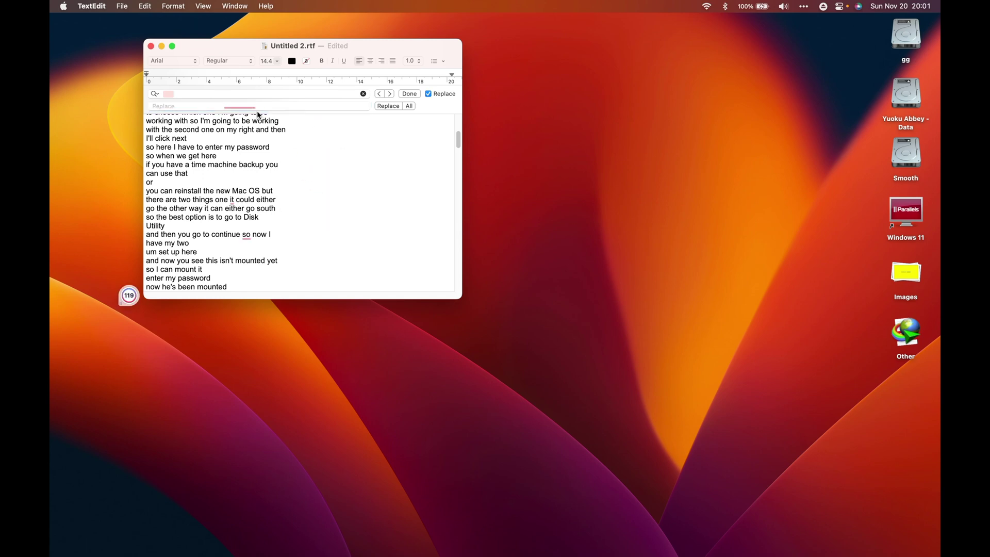
{"action": "left_click", "coordinate": [233, 94]}
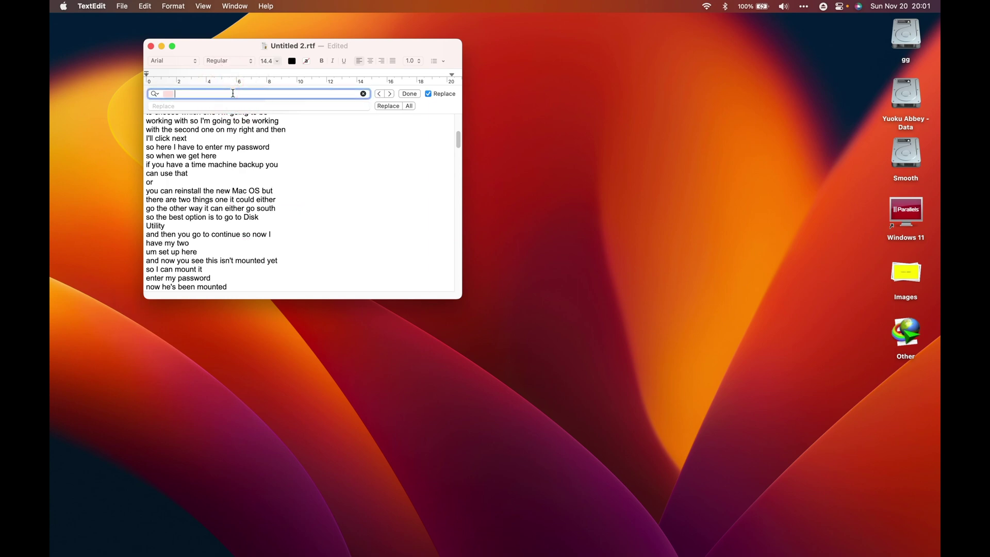
{"action": "key", "text": "BackSpace"}
{"action": "left_click", "coordinate": [154, 95]}
{"action": "left_click", "coordinate": [156, 95]}
{"action": "left_click", "coordinate": [155, 95]}
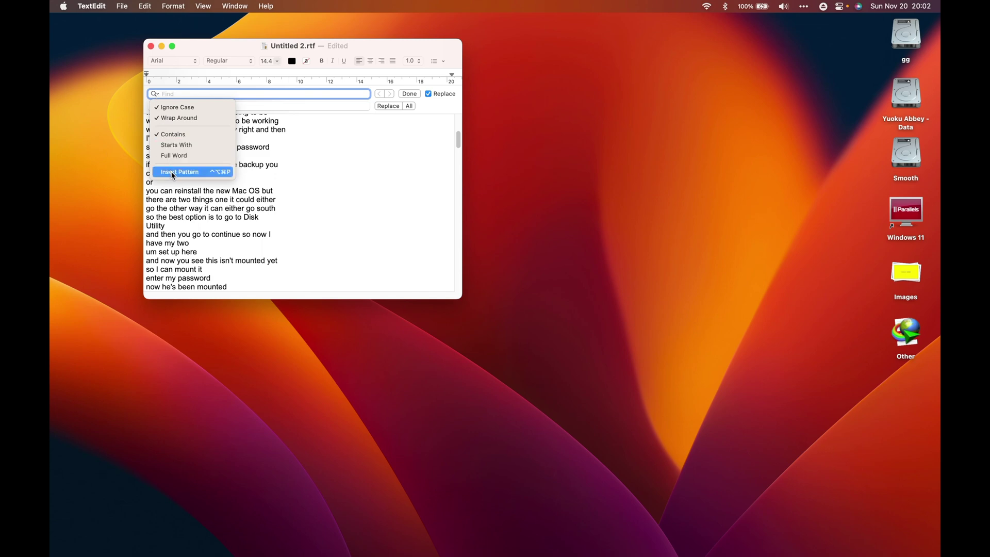
{"action": "left_click", "coordinate": [206, 144]}
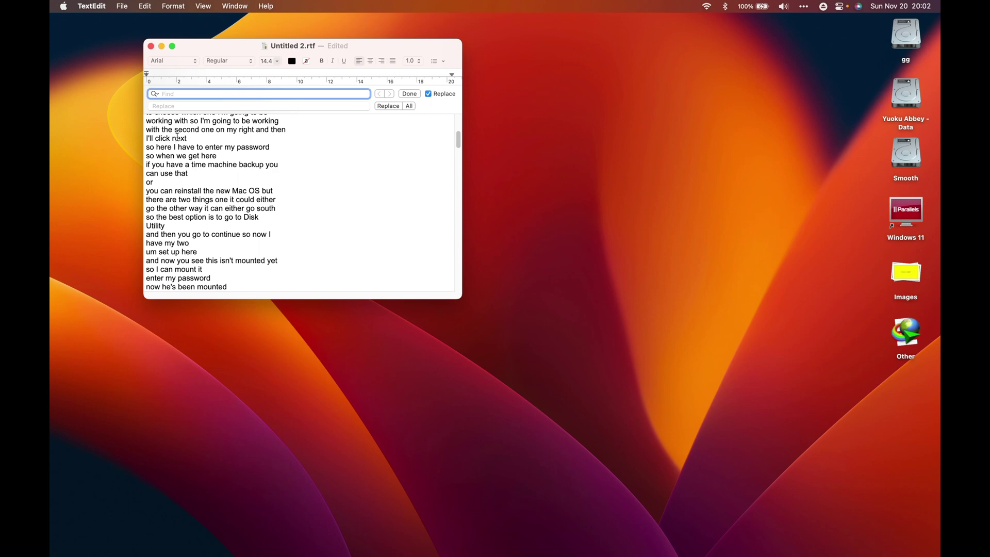
{"action": "left_click", "coordinate": [155, 94]}
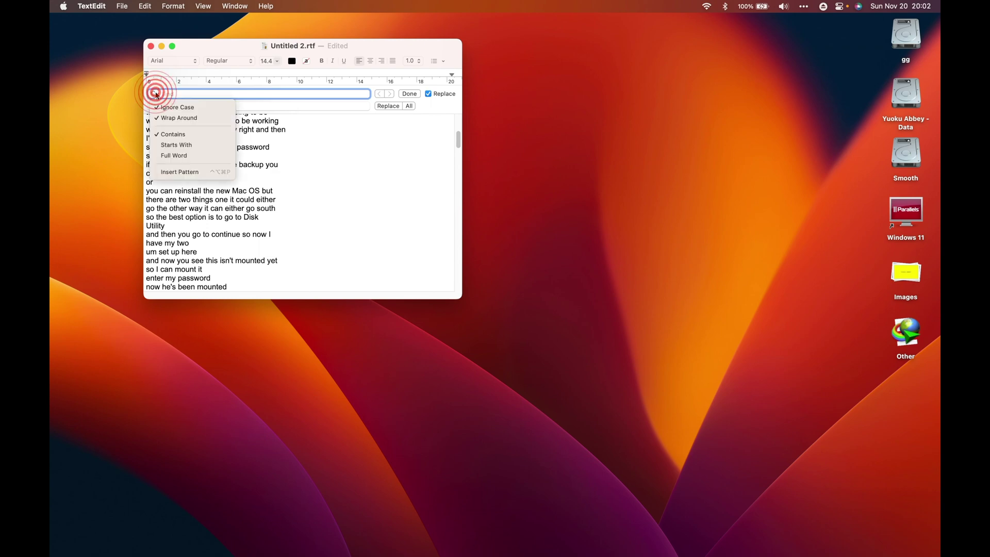
{"action": "left_click", "coordinate": [170, 172]}
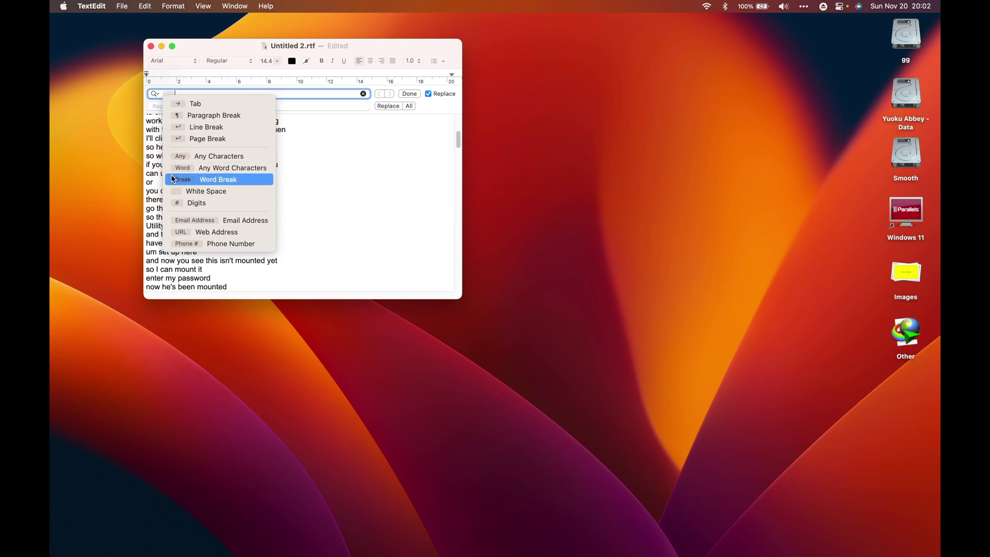
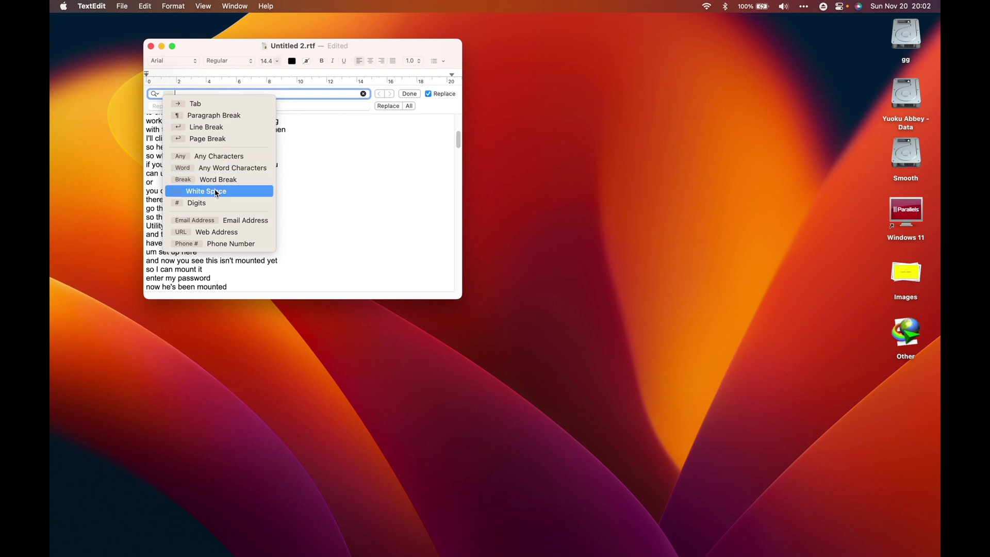
{"action": "left_click", "coordinate": [320, 151]}
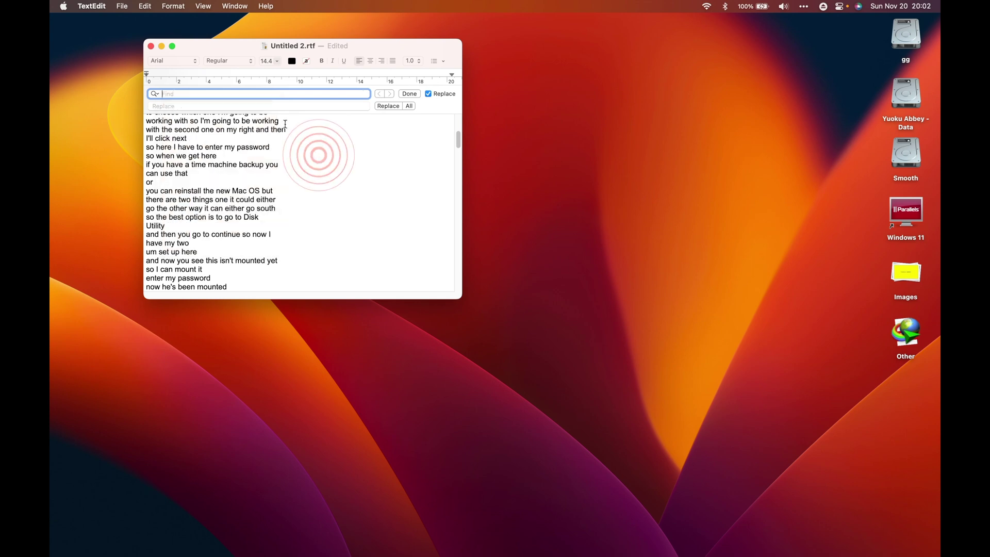
{"action": "triple_click", "coordinate": [294, 123]}
{"action": "scroll", "coordinate": [299, 129], "scroll_direction": "up", "scroll_amount": 2}
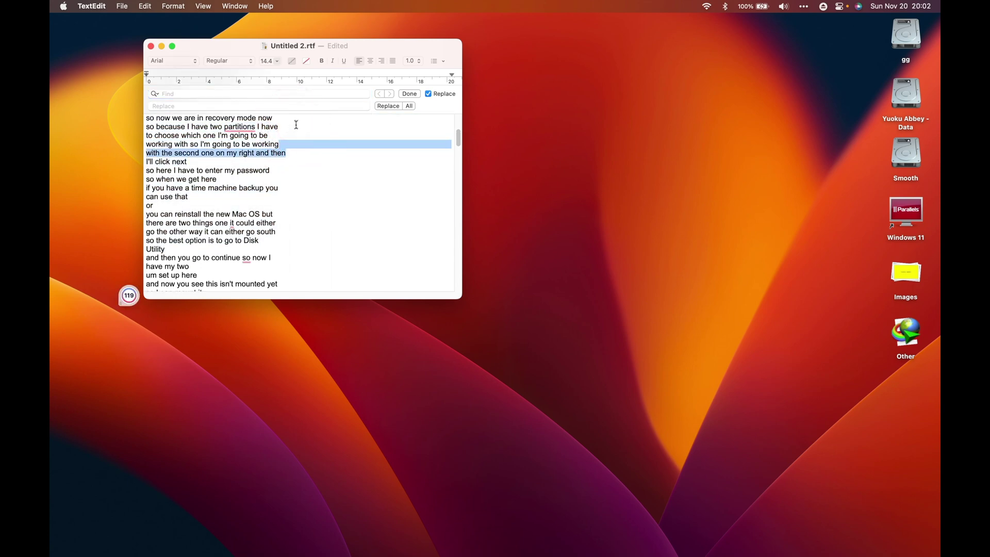
{"action": "left_click", "coordinate": [301, 137]}
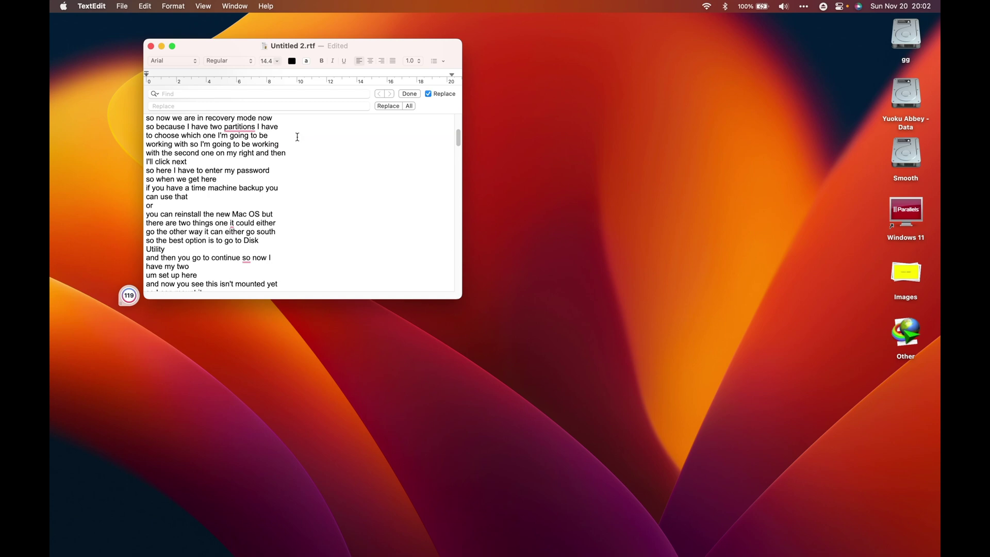
Step: Insert the White Space pattern as the find term and replace all its matches in the transcript with a single space
{"action": "left_click", "coordinate": [155, 93]}
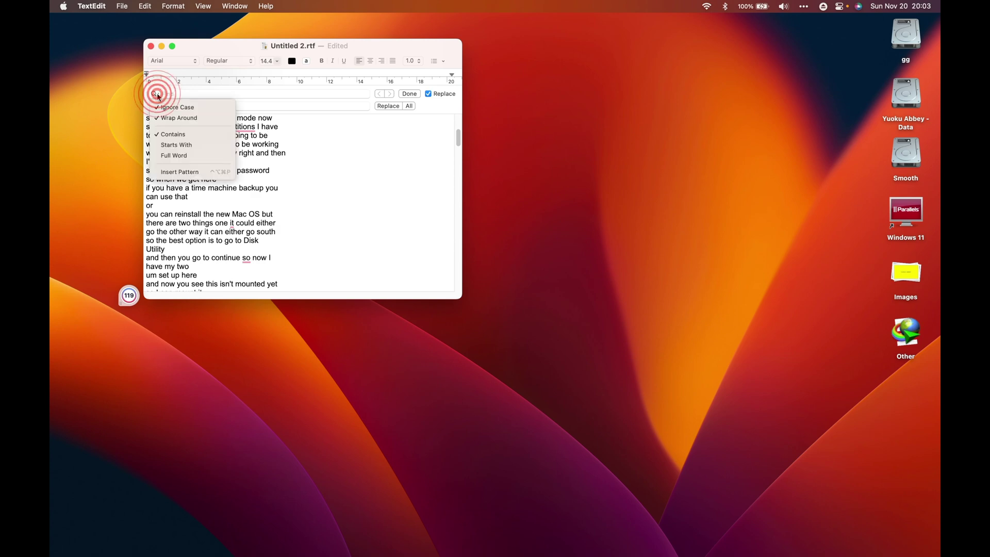
{"action": "left_click", "coordinate": [176, 173]}
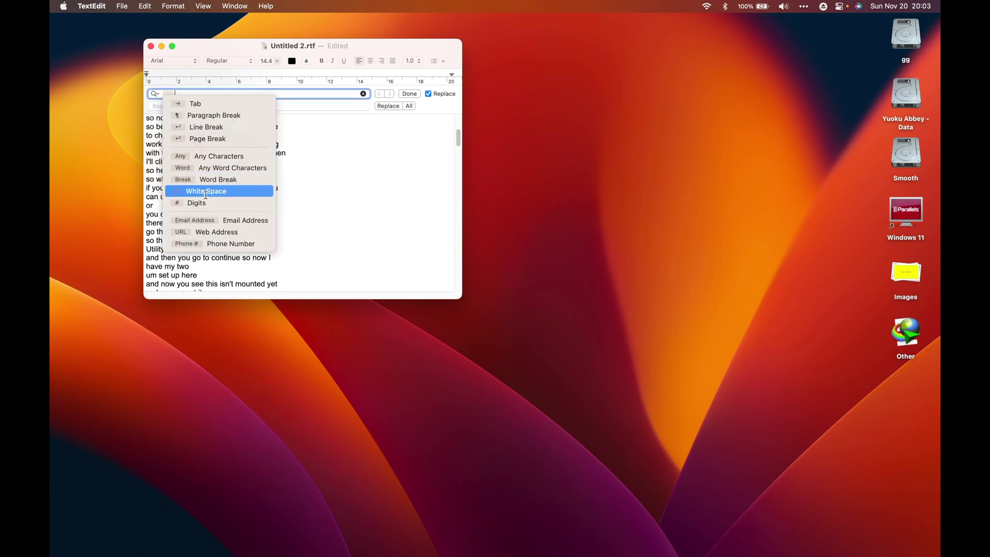
{"action": "left_click", "coordinate": [206, 192]}
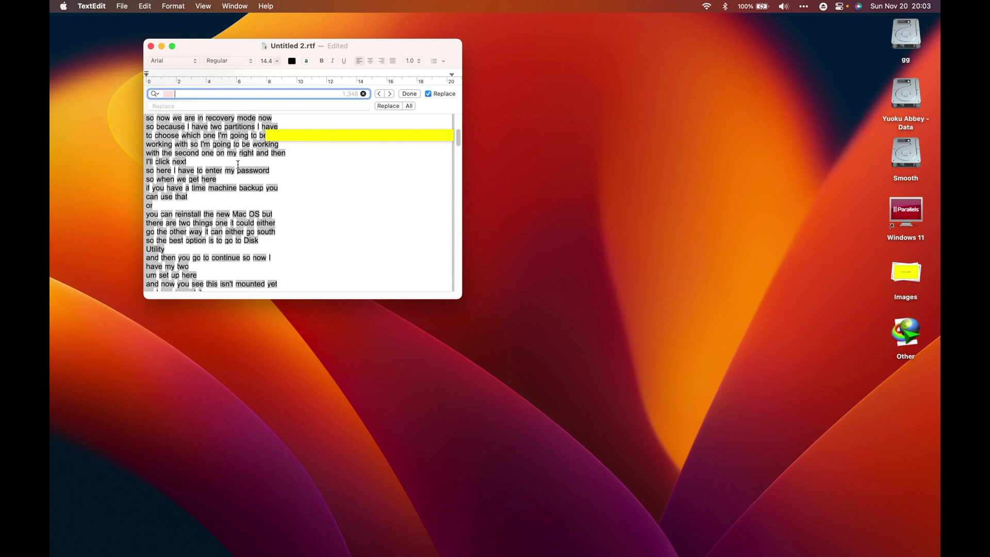
{"action": "left_click", "coordinate": [162, 106]}
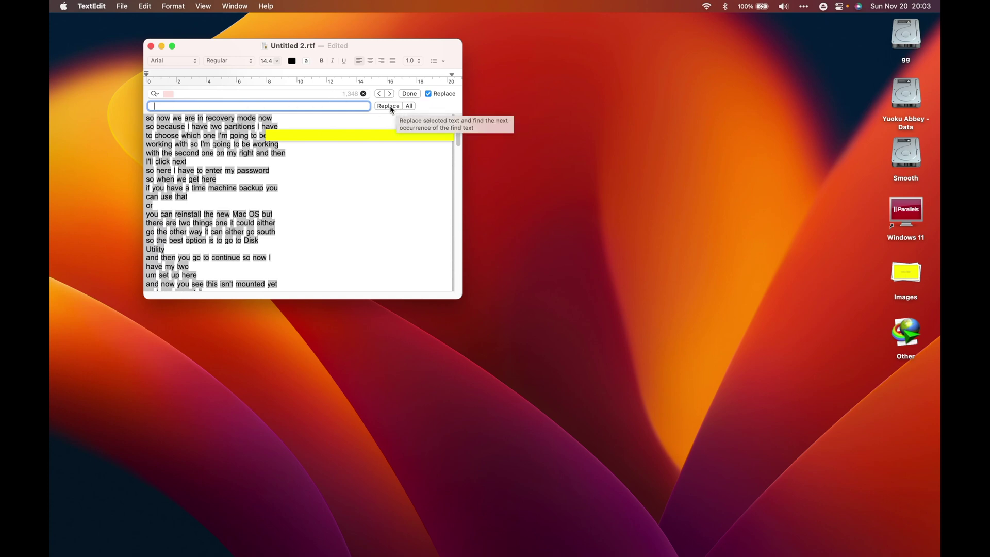
{"action": "left_click", "coordinate": [411, 106]}
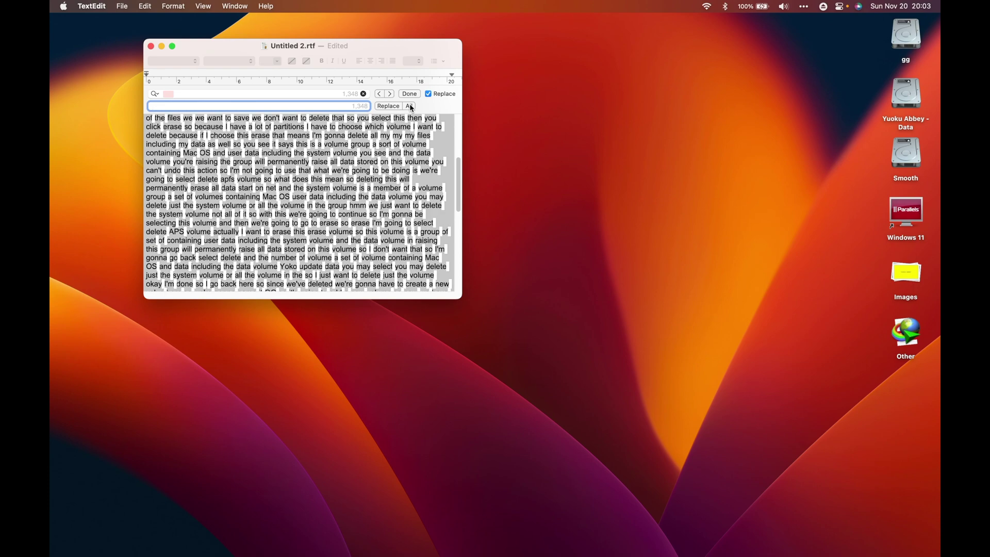
{"action": "left_click", "coordinate": [297, 160]}
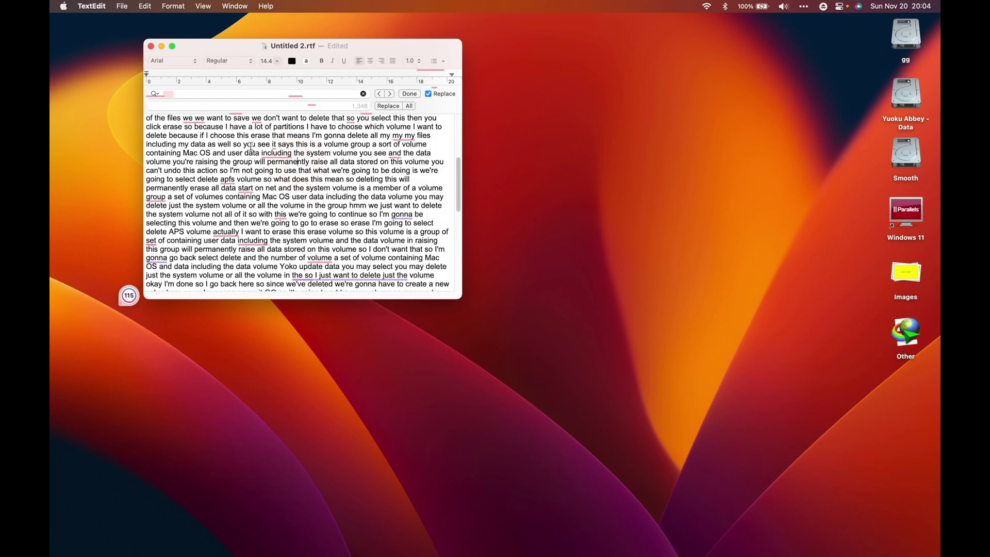
{"action": "scroll", "coordinate": [269, 160], "scroll_direction": "up", "scroll_amount": 6}
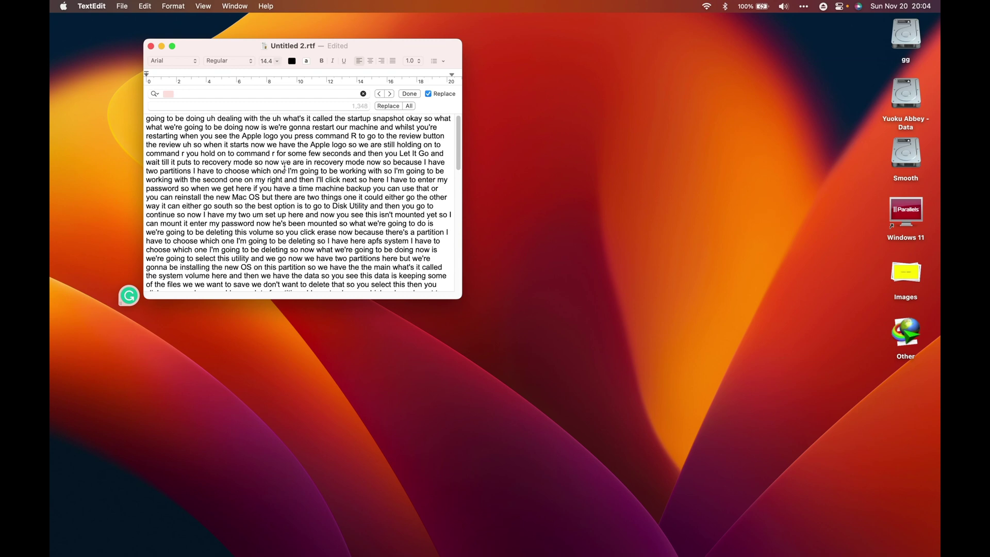
Step: Try a line break before "Apple logo" in the transcript, remove it, and look through the text to the closing [Music]
{"action": "left_click", "coordinate": [242, 136]}
{"action": "left_click", "coordinate": [242, 136]}
{"action": "key", "text": "Return"}
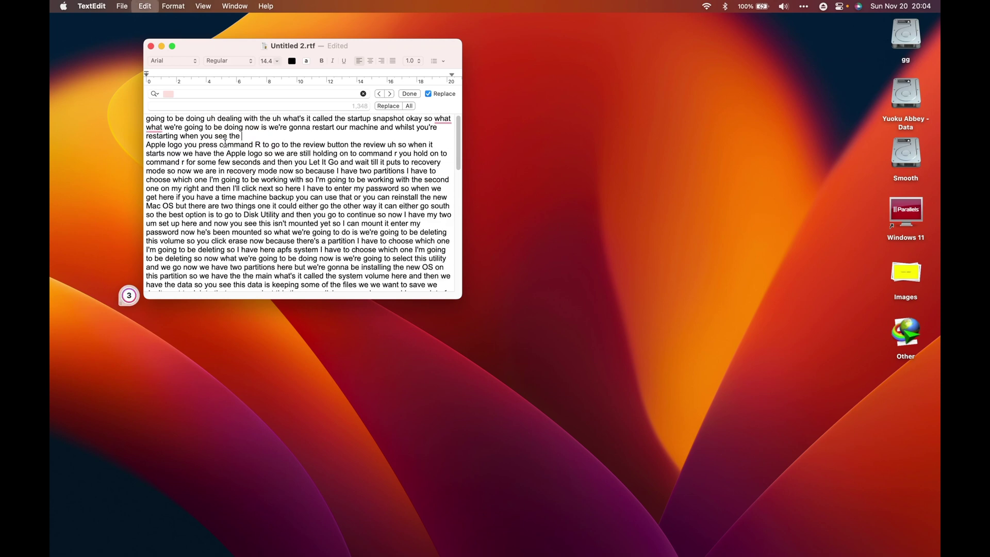
{"action": "key", "text": "BackSpace"}
{"action": "scroll", "coordinate": [347, 227], "scroll_direction": "down", "scroll_amount": 20}
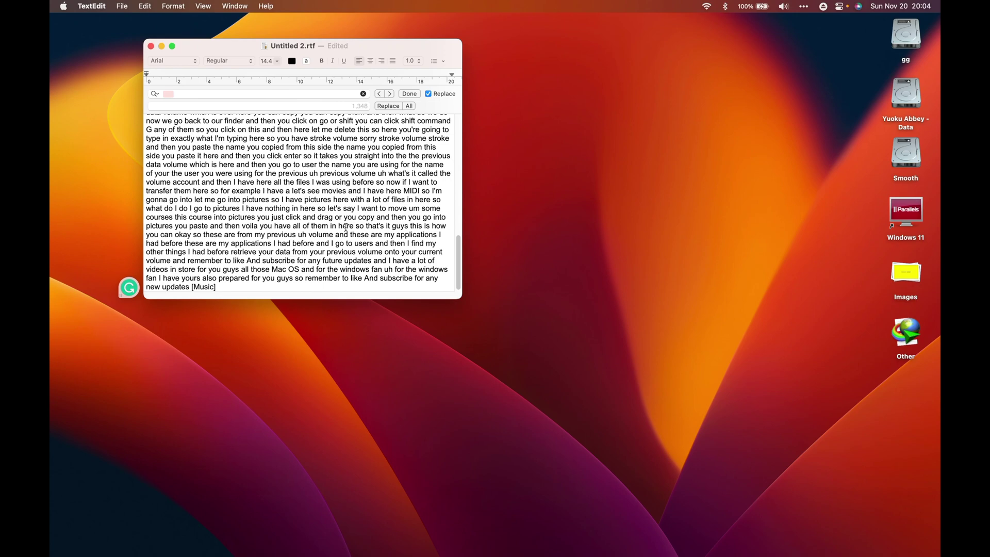
Step: Switch to the YouTube video in Chrome and show the transcript of "How to Install MacOs Without Losing Data"
{"action": "key", "text": "ctrl+Right"}
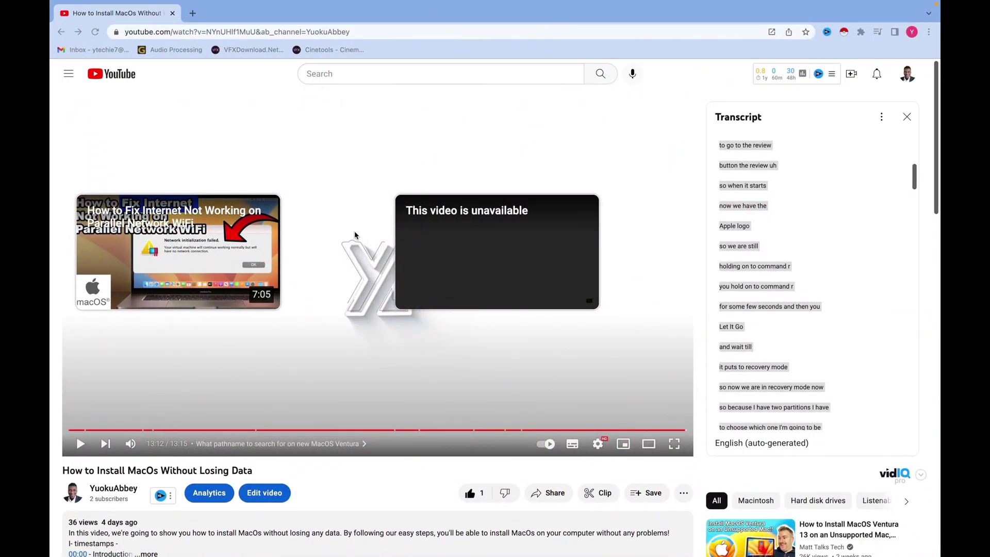
{"action": "left_click", "coordinate": [684, 492]}
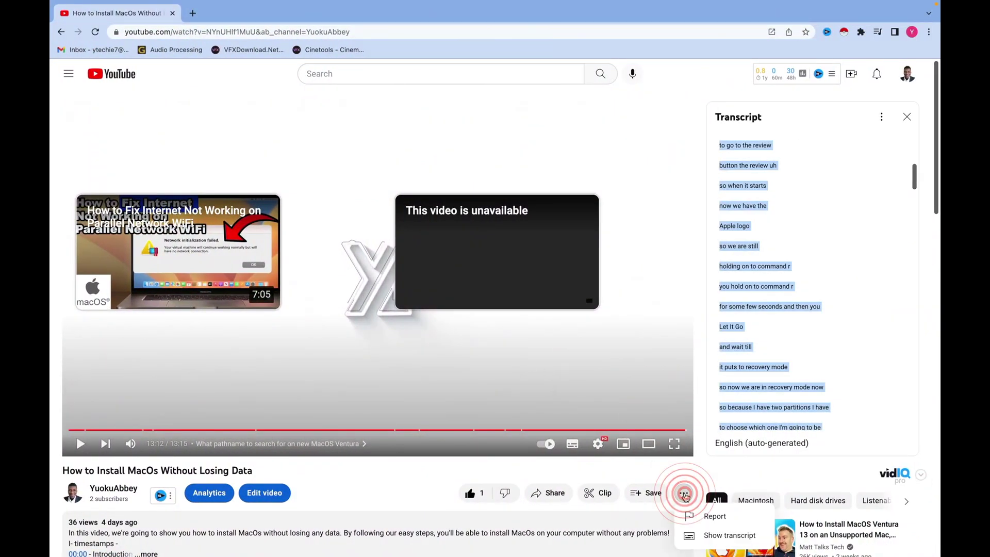
{"action": "left_click", "coordinate": [681, 491]}
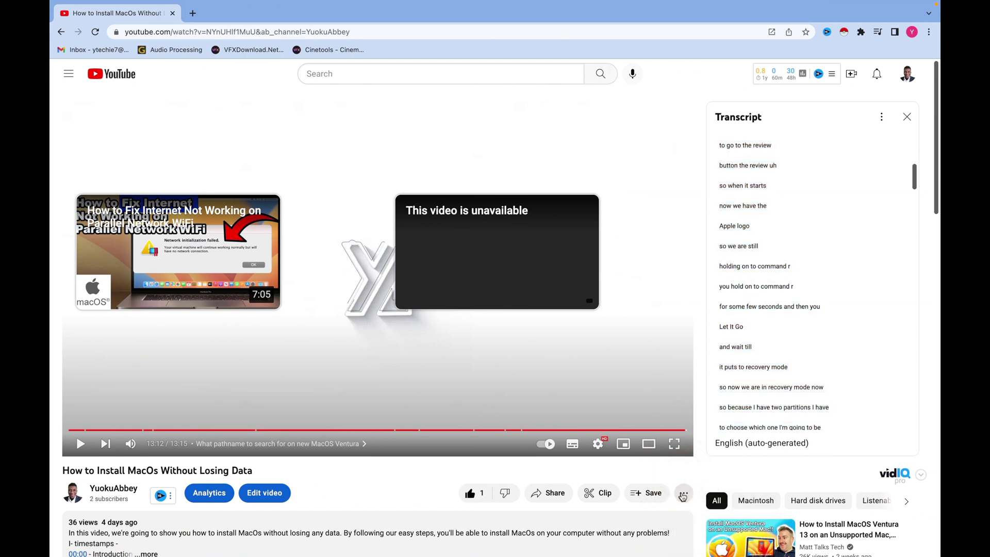
{"action": "left_click", "coordinate": [685, 494]}
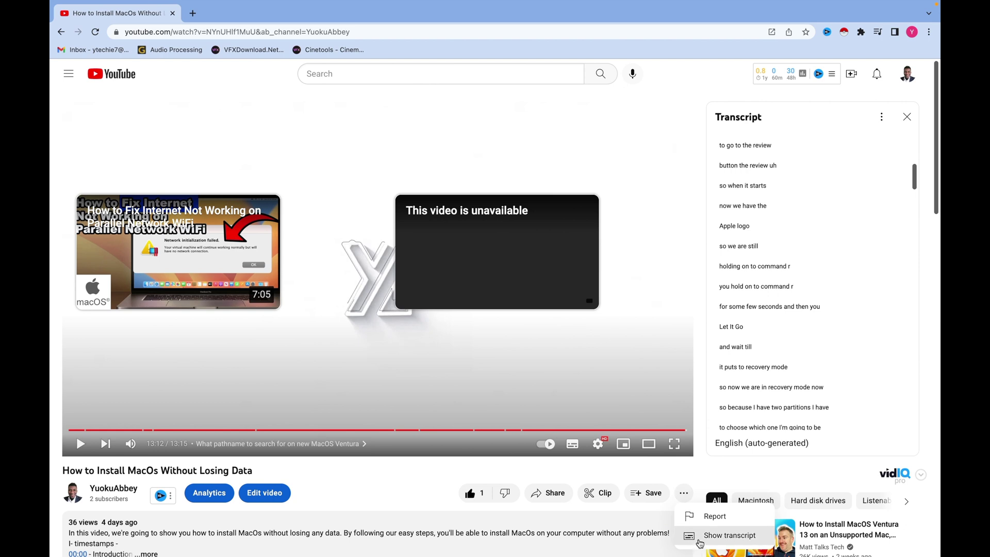
{"action": "left_click", "coordinate": [699, 538]}
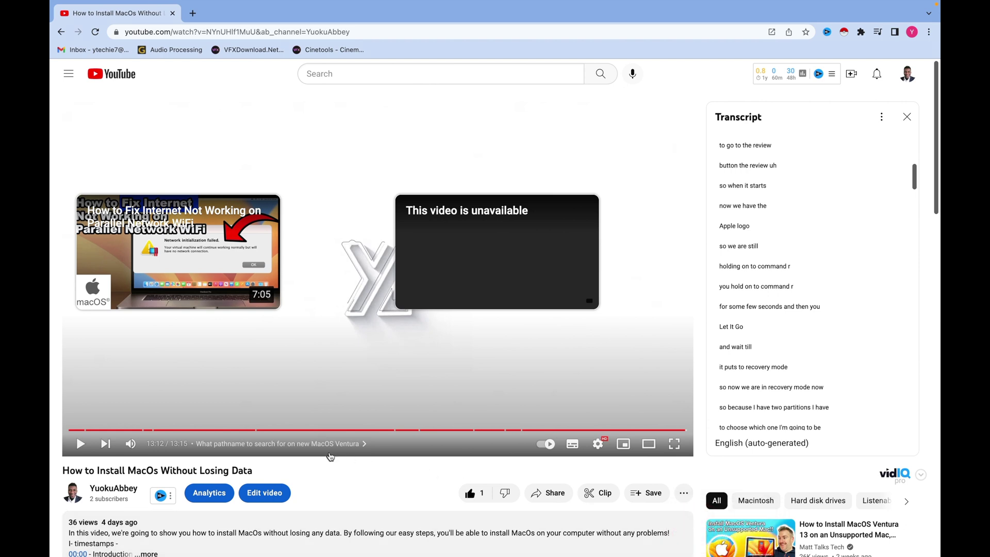
Step: Play the video muted and jump to 3:17, 5:16 and about 9 minutes to follow the transcript's highlighted line
{"action": "left_click", "coordinate": [300, 429]}
{"action": "left_click", "coordinate": [221, 429]}
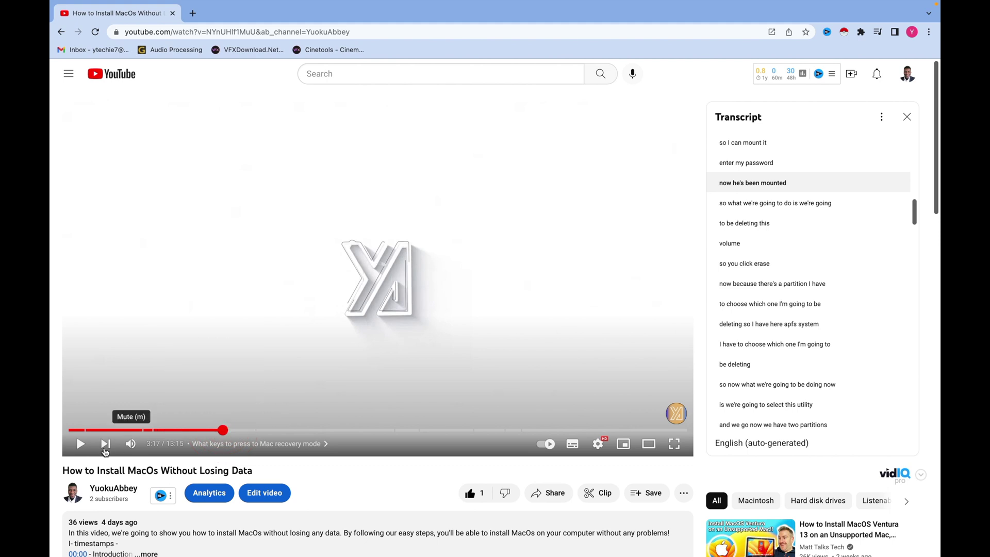
{"action": "left_click", "coordinate": [81, 445]}
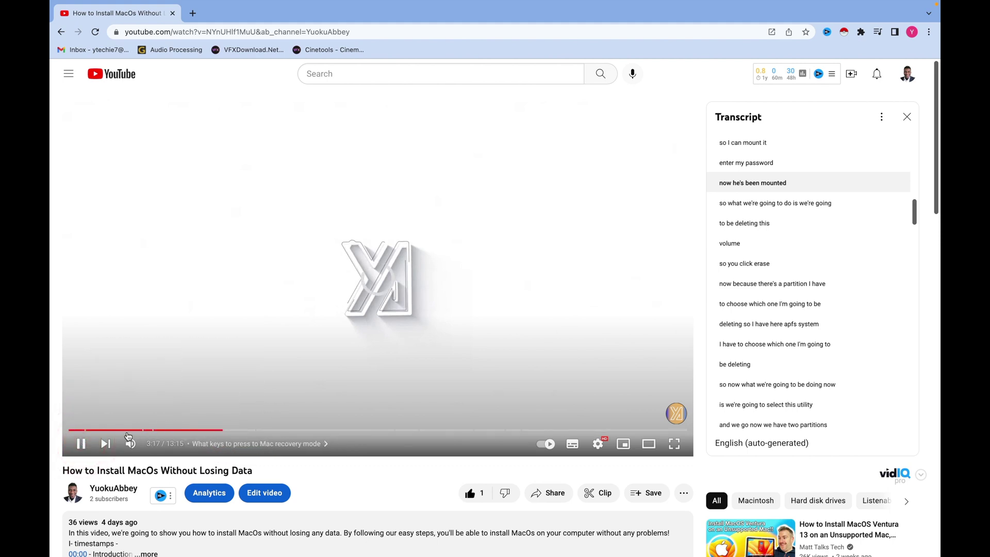
{"action": "left_click", "coordinate": [130, 444]}
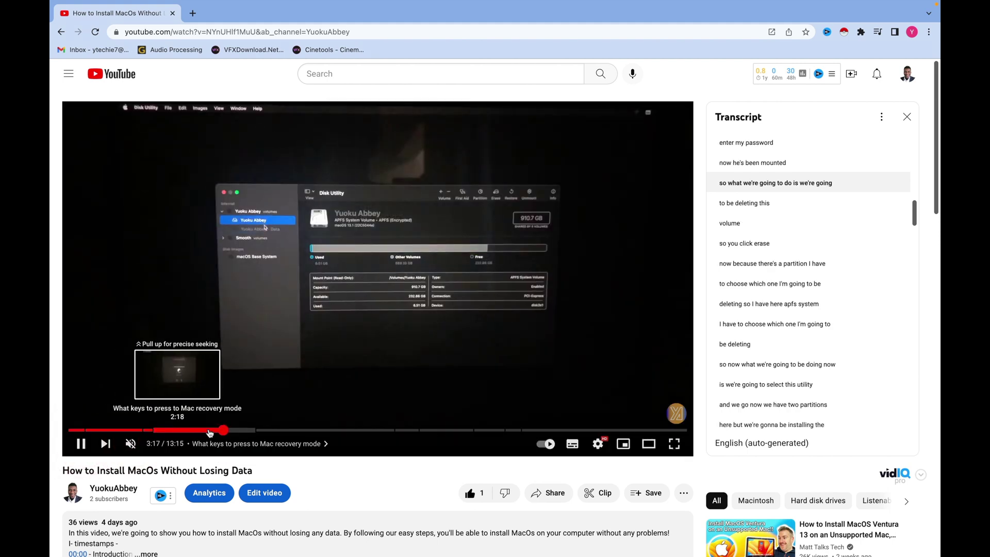
{"action": "left_click", "coordinate": [316, 429]}
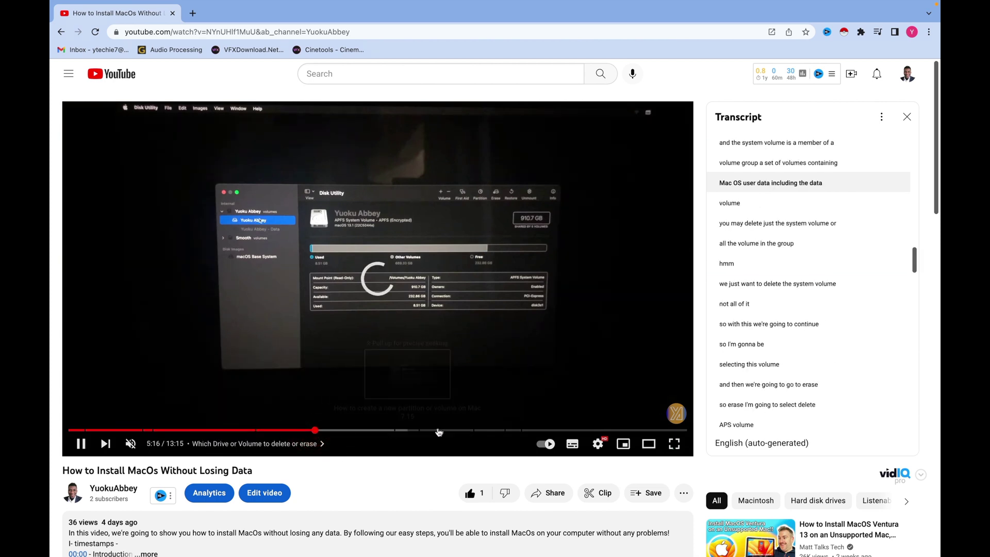
{"action": "left_click", "coordinate": [497, 430]}
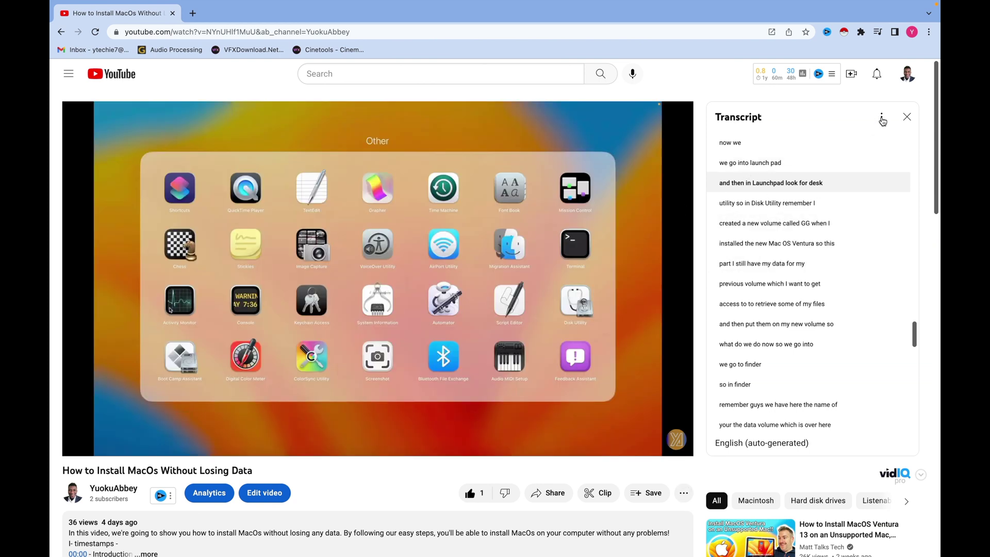
Step: Toggle the transcript's timestamps on and back off
{"action": "left_click", "coordinate": [881, 116]}
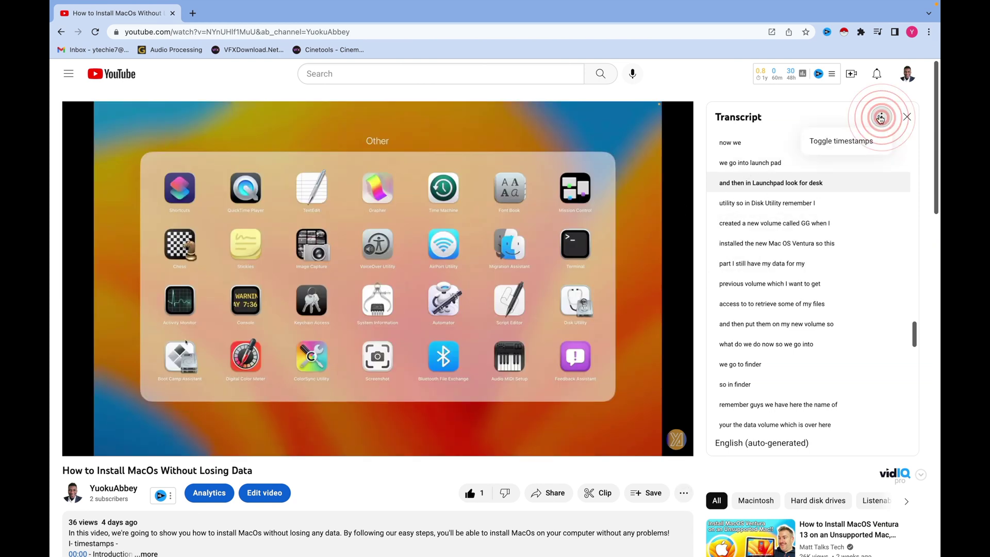
{"action": "left_click", "coordinate": [834, 142]}
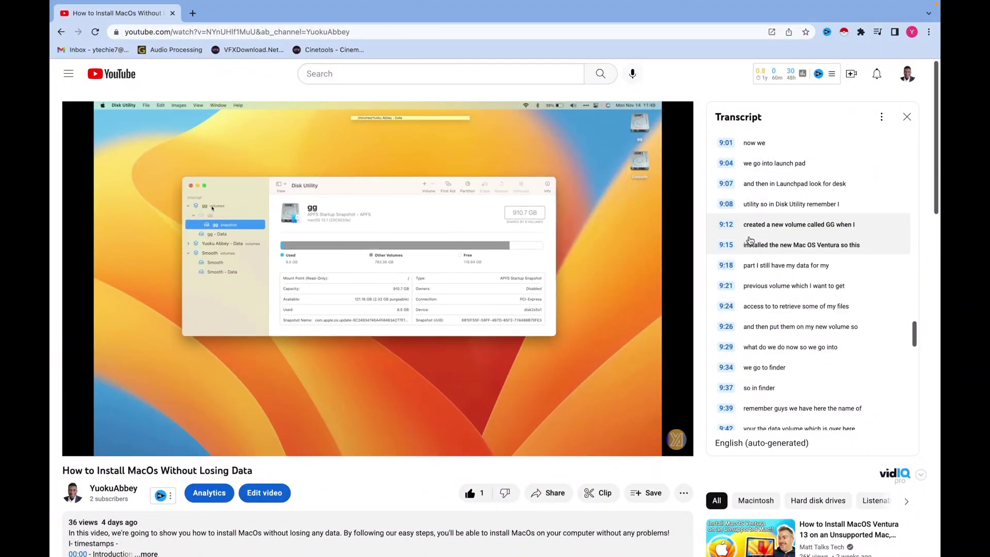
{"action": "left_click", "coordinate": [882, 117]}
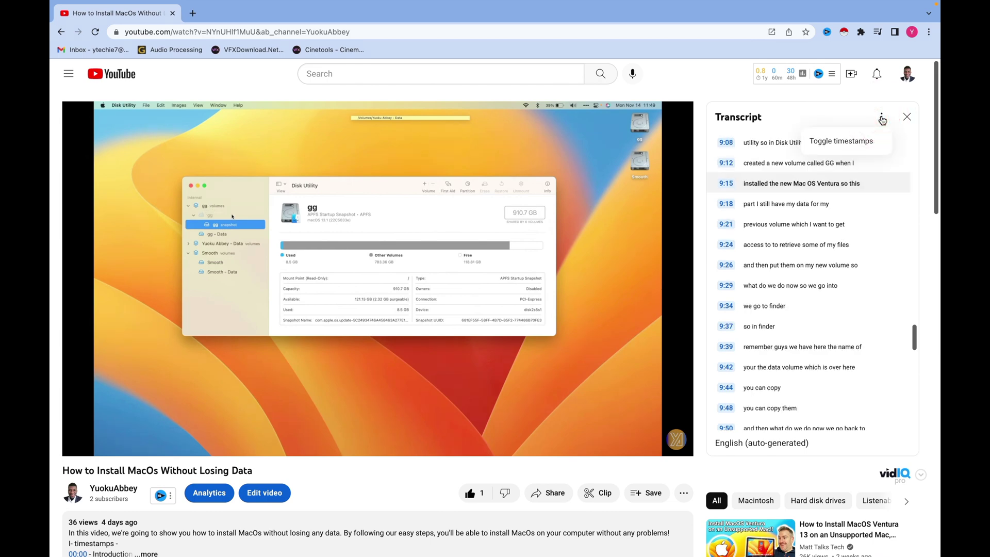
{"action": "left_click", "coordinate": [825, 143]}
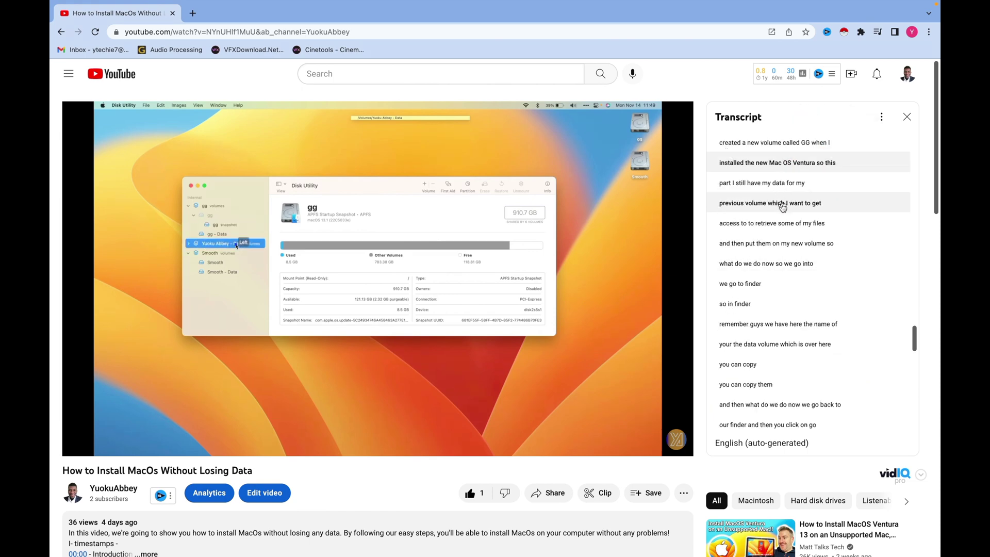
Step: Select the transcript text starting from its first line, "hi everyone"
{"action": "scroll", "coordinate": [738, 165], "scroll_direction": "up", "scroll_amount": 6}
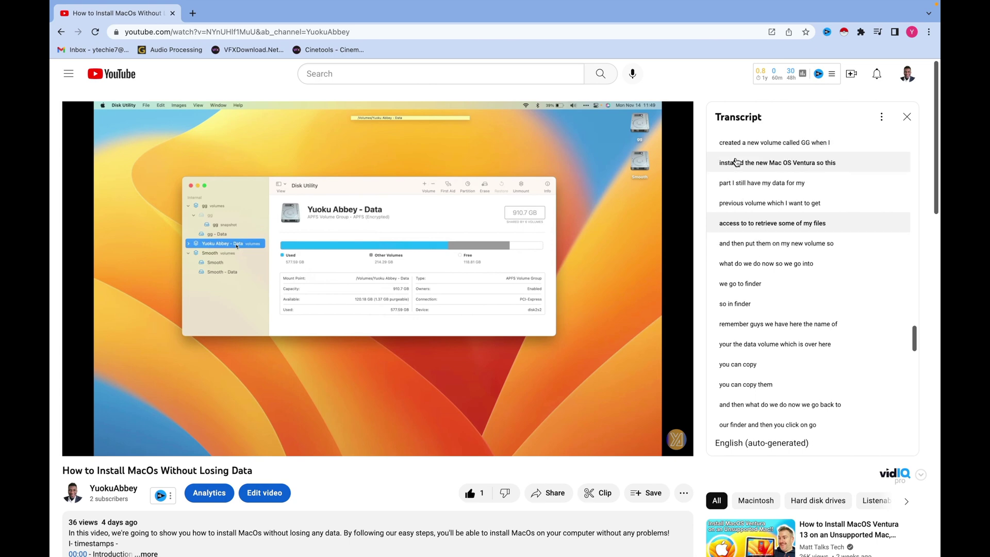
{"action": "scroll", "coordinate": [736, 163], "scroll_direction": "up", "scroll_amount": 12}
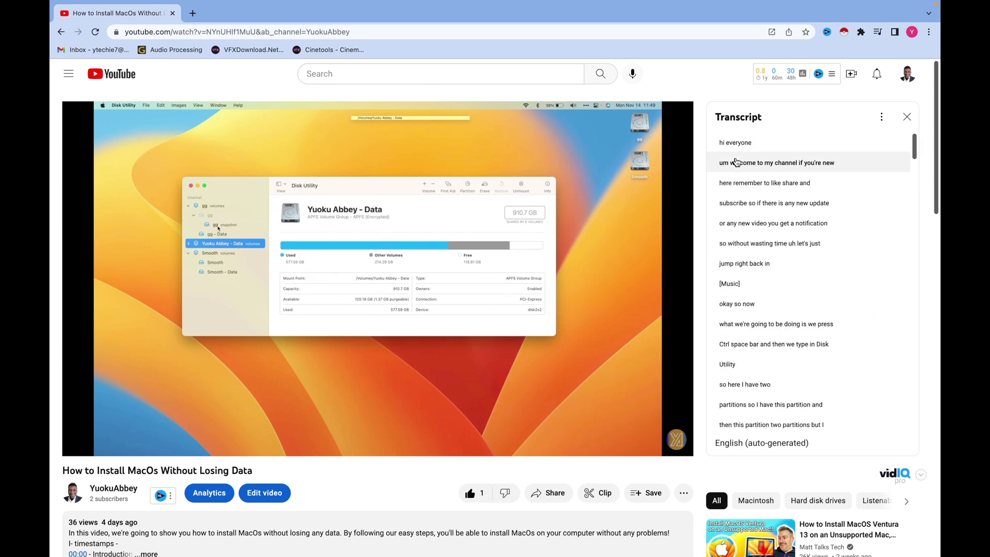
{"action": "scroll", "coordinate": [737, 163], "scroll_direction": "down", "scroll_amount": 1}
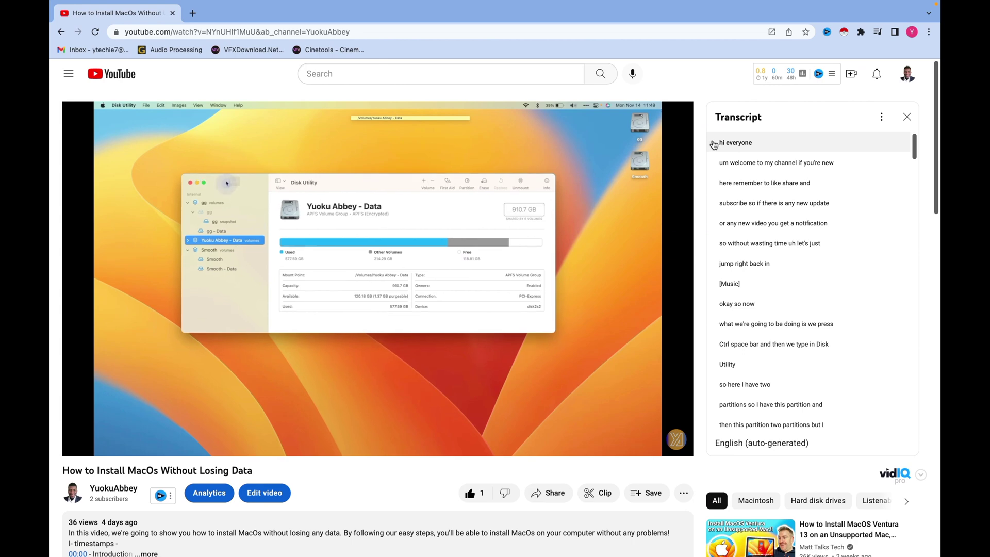
{"action": "left_click", "coordinate": [715, 145]}
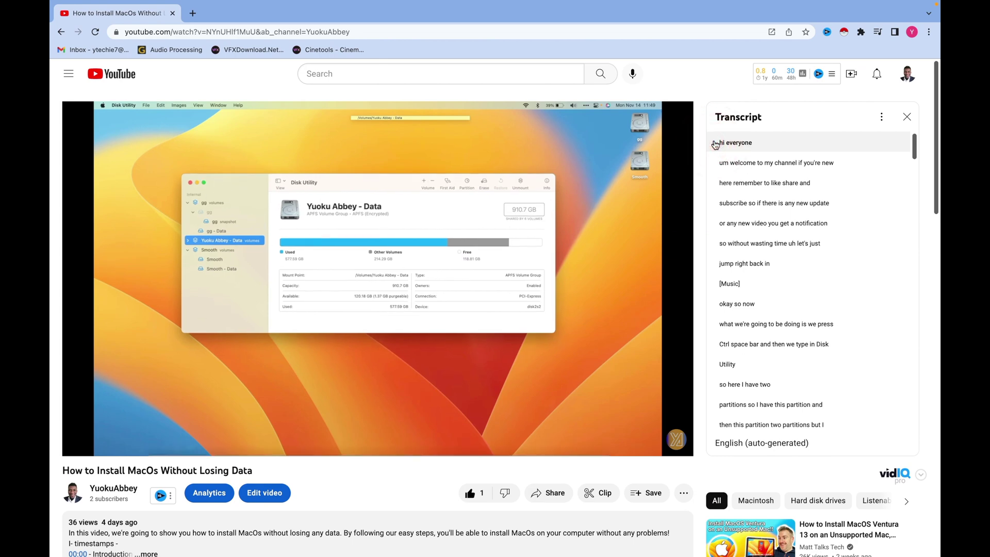
{"action": "key", "text": "ctrl+shift+End"}
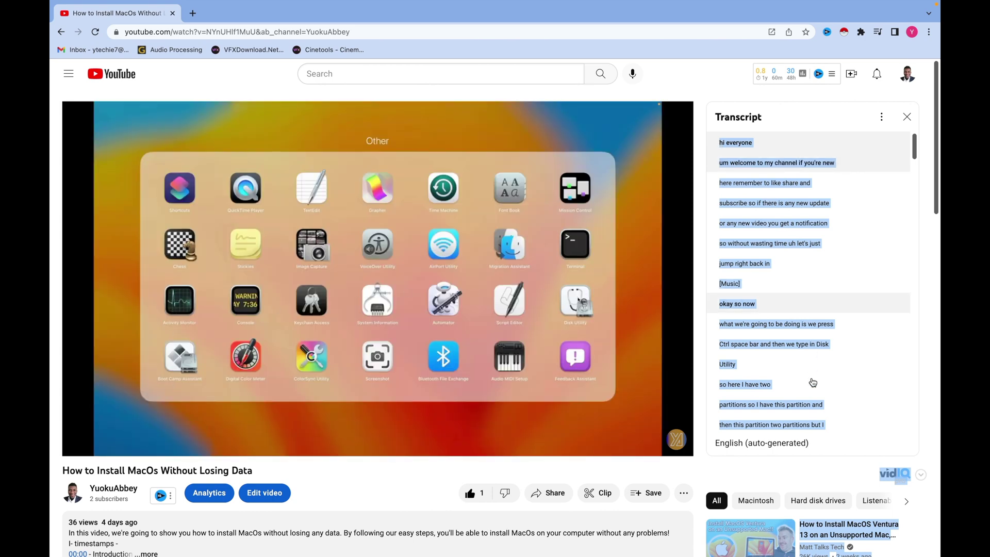
Step: Limit the selection to the transcript by ending it at the closing [Music] line
{"action": "scroll", "coordinate": [813, 383], "scroll_direction": "down", "scroll_amount": 4}
{"action": "scroll", "coordinate": [813, 382], "scroll_direction": "down", "scroll_amount": 10}
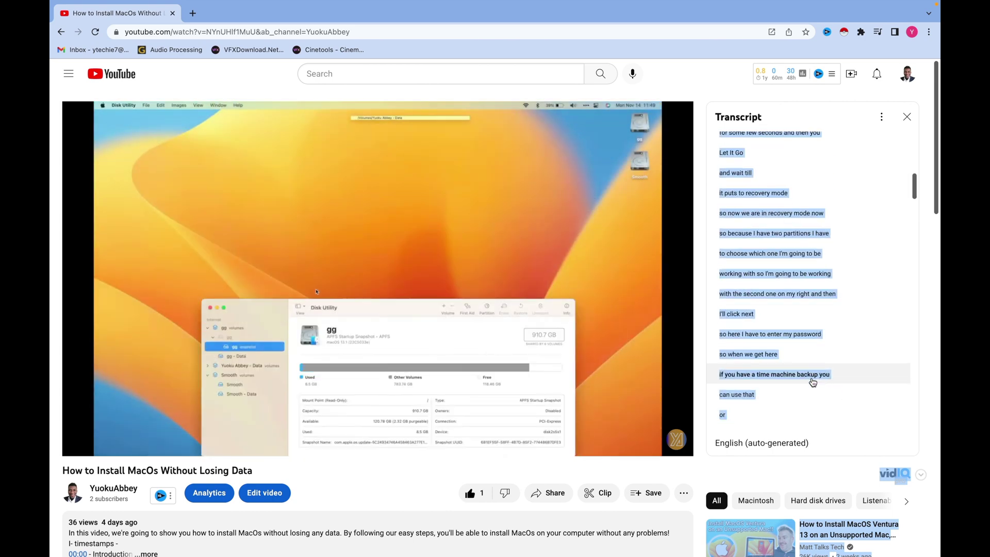
{"action": "scroll", "coordinate": [813, 382], "scroll_direction": "down", "scroll_amount": 15}
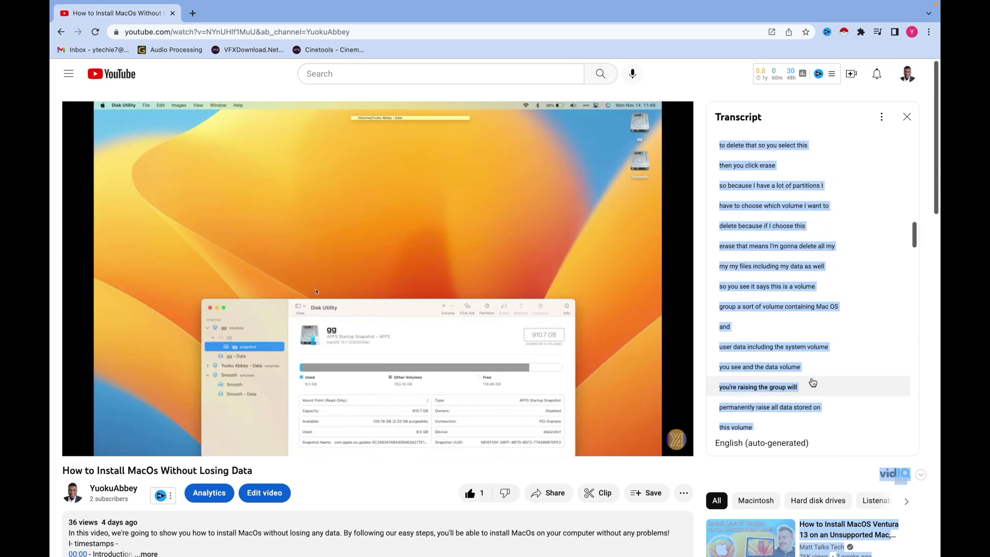
{"action": "scroll", "coordinate": [813, 383], "scroll_direction": "down", "scroll_amount": 15}
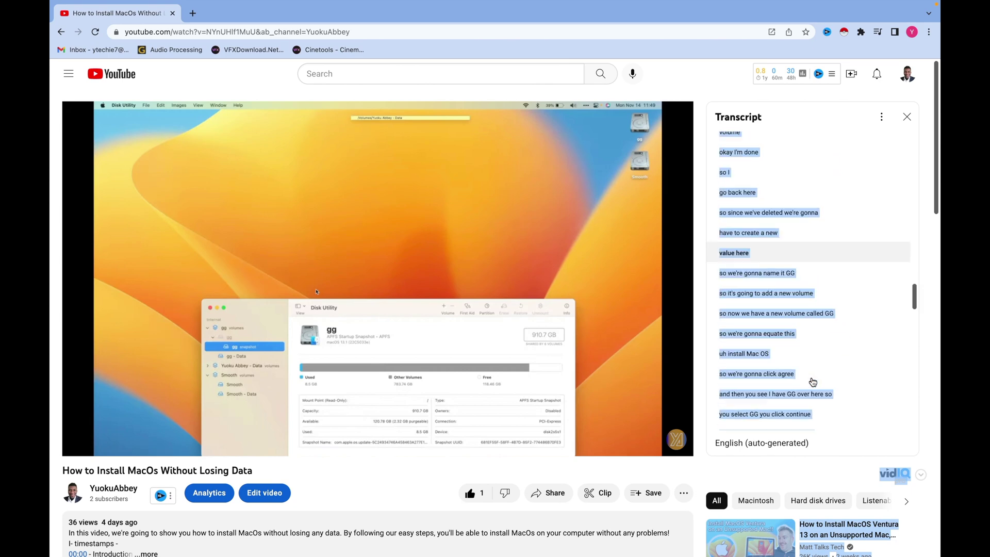
{"action": "scroll", "coordinate": [813, 382], "scroll_direction": "down", "scroll_amount": 3}
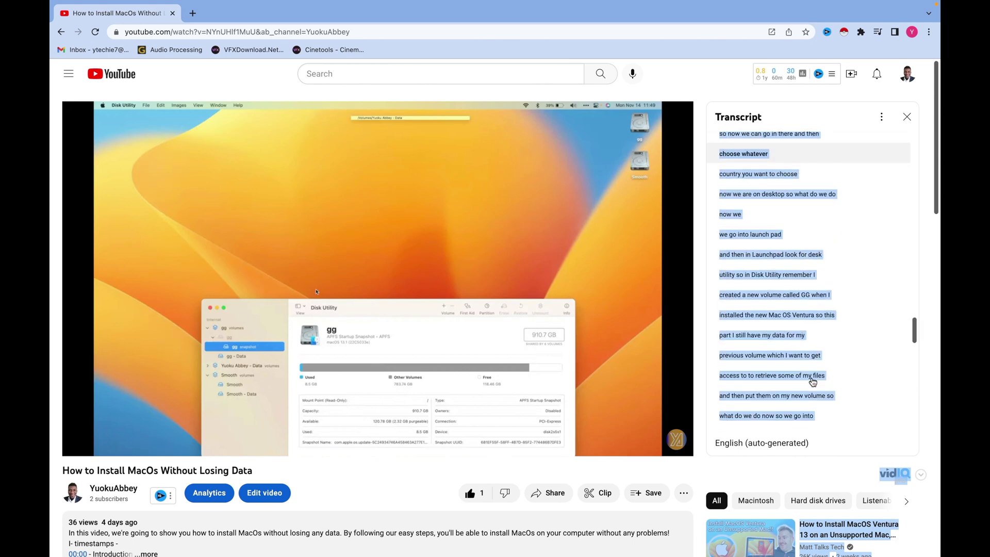
{"action": "scroll", "coordinate": [813, 382], "scroll_direction": "down", "scroll_amount": 5}
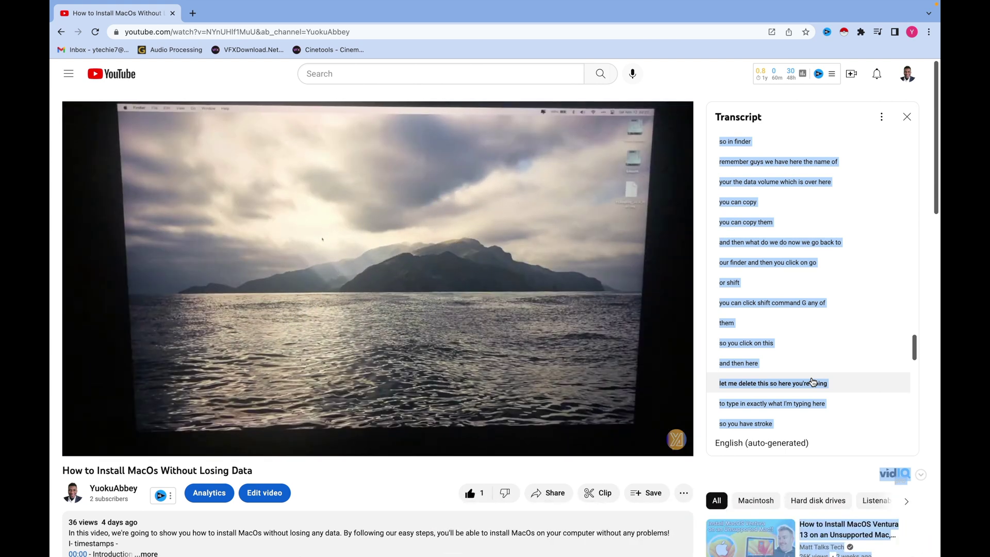
{"action": "scroll", "coordinate": [812, 381], "scroll_direction": "down", "scroll_amount": 3}
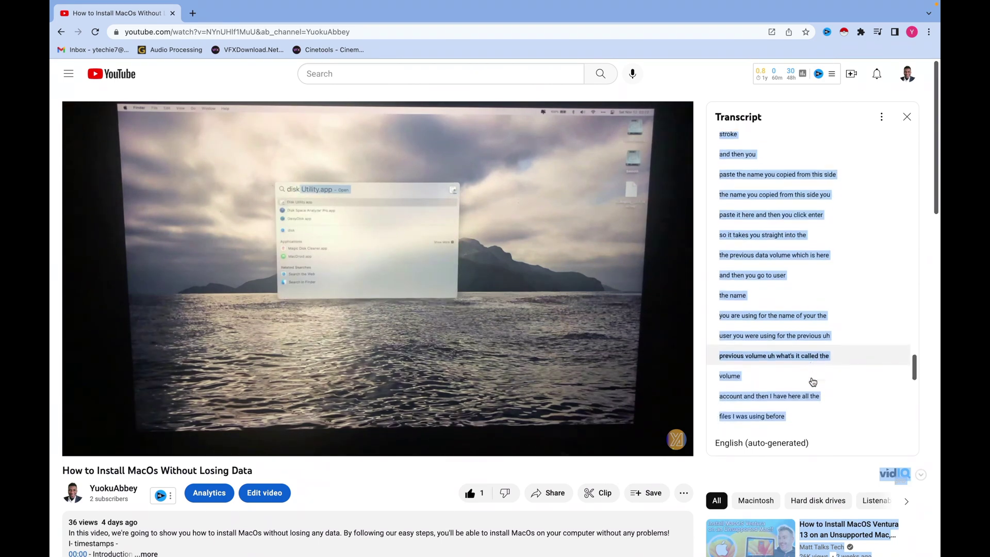
{"action": "scroll", "coordinate": [813, 381], "scroll_direction": "down", "scroll_amount": 20}
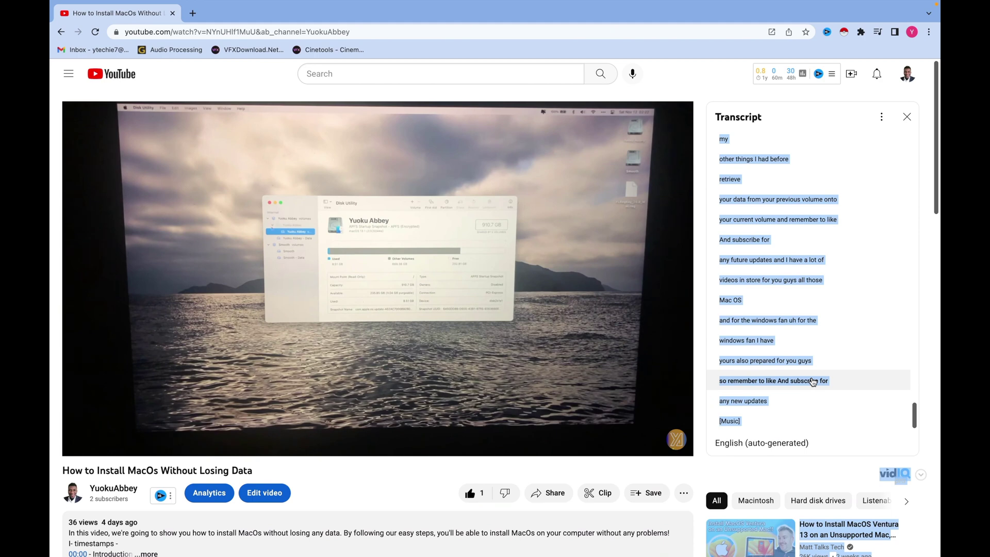
{"action": "scroll", "coordinate": [813, 381], "scroll_direction": "down", "scroll_amount": 4}
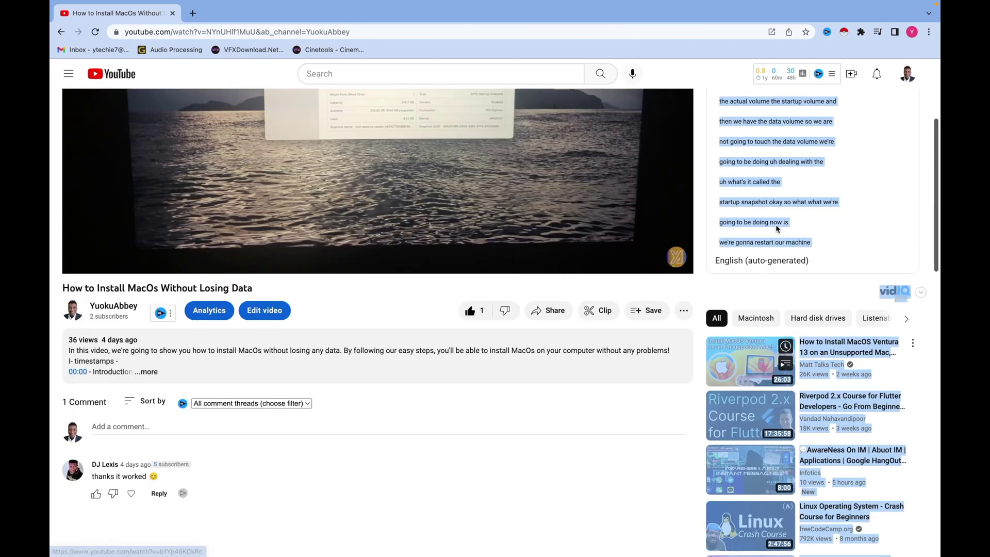
{"action": "scroll", "coordinate": [799, 232], "scroll_direction": "down", "scroll_amount": 4}
{"action": "scroll", "coordinate": [826, 242], "scroll_direction": "down", "scroll_amount": 6}
{"action": "scroll", "coordinate": [826, 242], "scroll_direction": "down", "scroll_amount": 8}
{"action": "scroll", "coordinate": [826, 242], "scroll_direction": "down", "scroll_amount": 5}
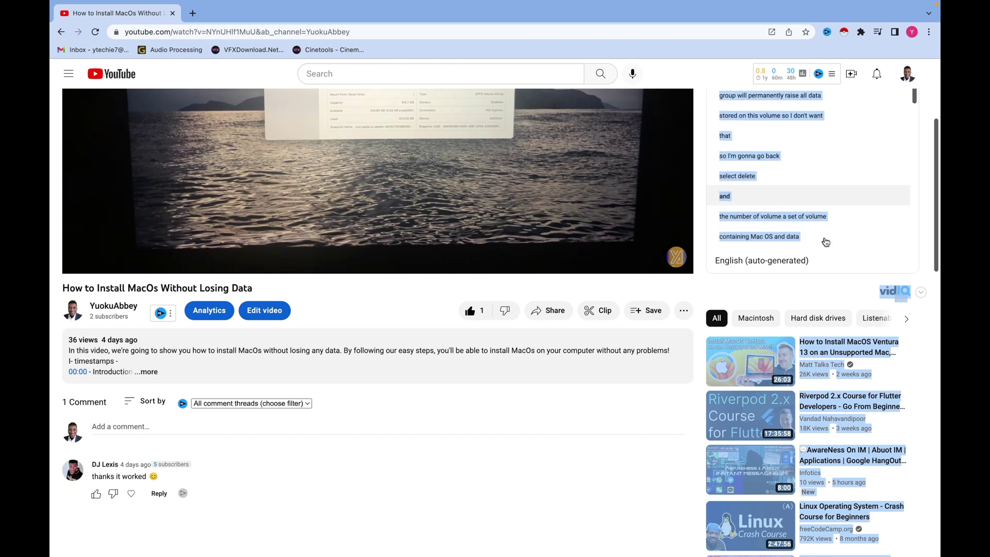
{"action": "scroll", "coordinate": [826, 242], "scroll_direction": "down", "scroll_amount": 8}
{"action": "scroll", "coordinate": [826, 241], "scroll_direction": "down", "scroll_amount": 10}
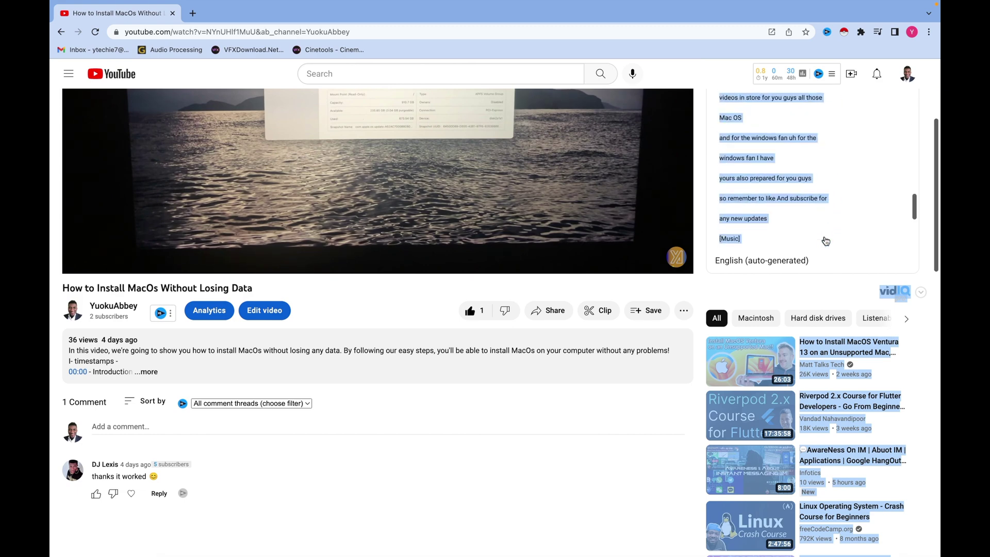
{"action": "left_click", "coordinate": [753, 239]}
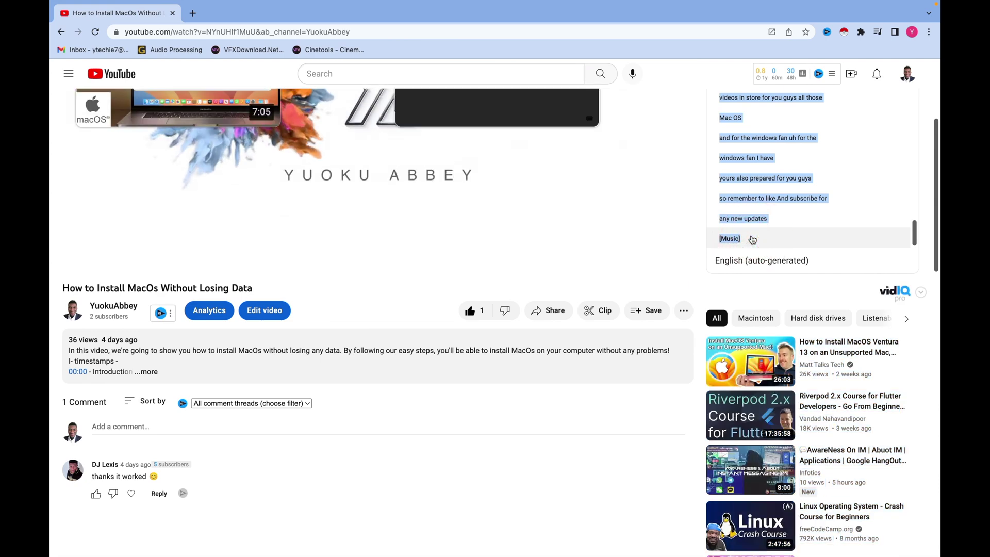
{"action": "scroll", "coordinate": [752, 240], "scroll_direction": "up", "scroll_amount": 5}
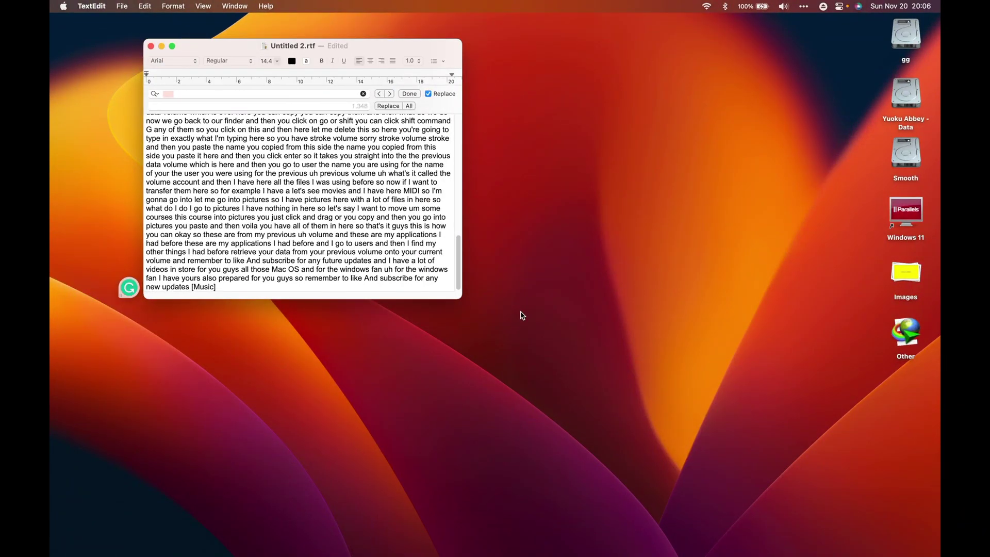
Step: Switch to TextEdit and paste the copied transcript into a new document
{"action": "key", "text": "super+space"}
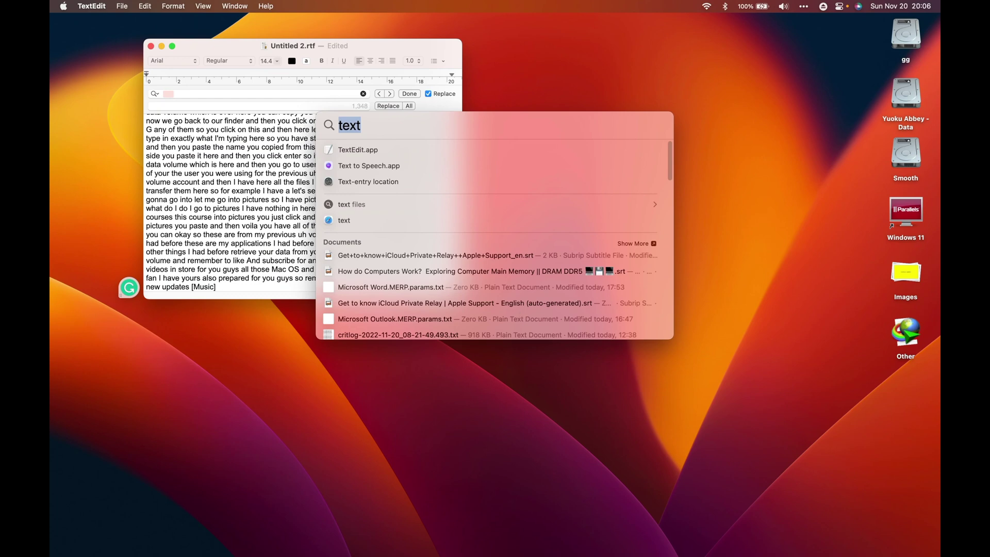
{"action": "left_click", "coordinate": [338, 151]}
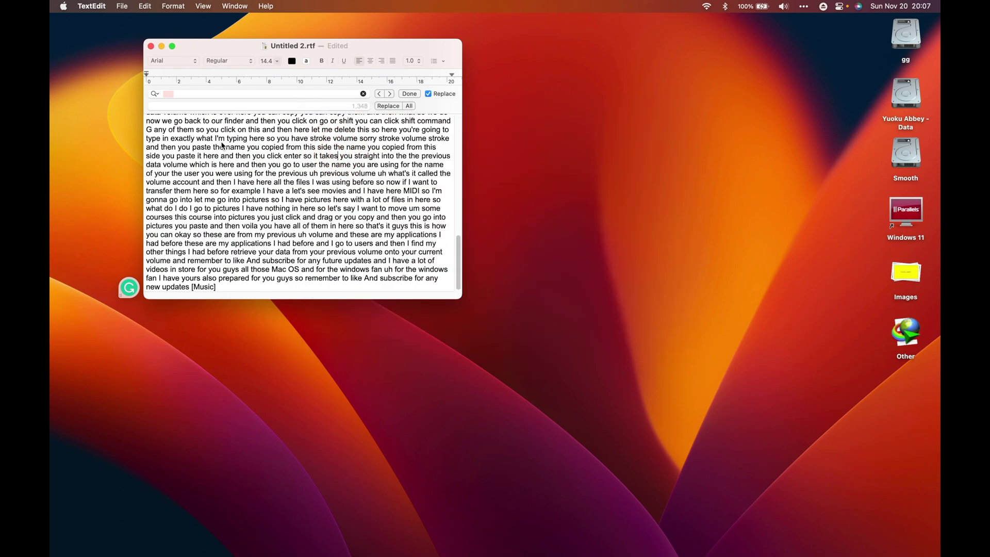
{"action": "left_click", "coordinate": [125, 7]}
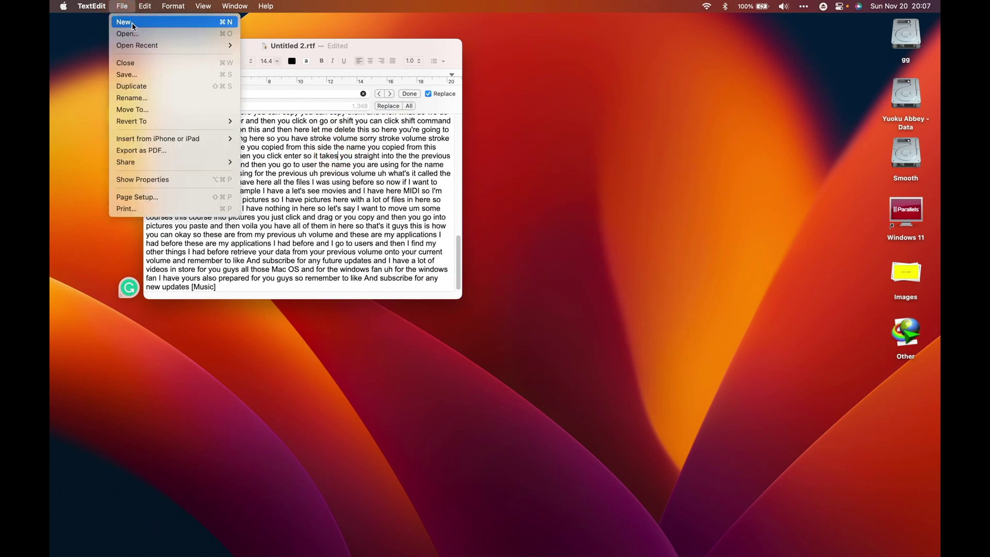
{"action": "key", "text": "super+n"}
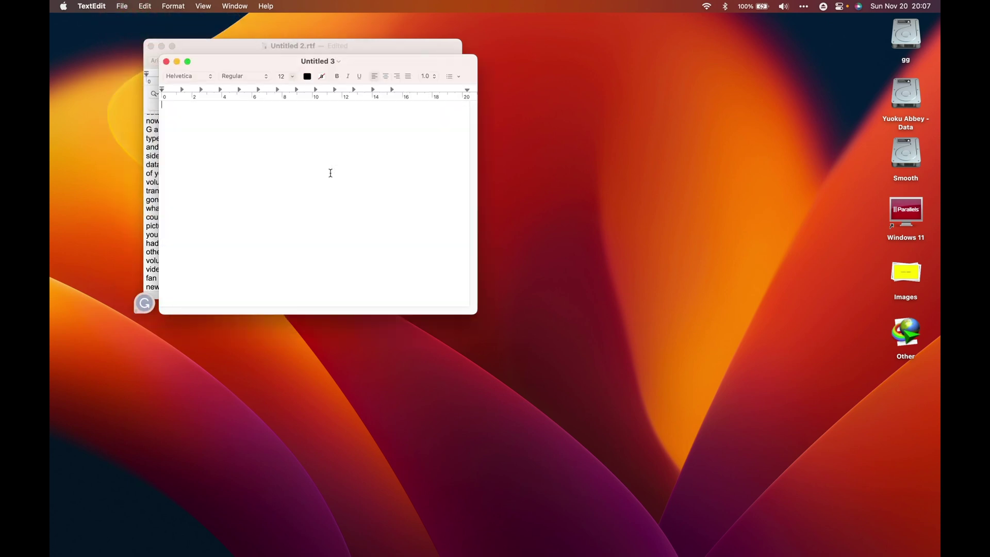
{"action": "key", "text": "super+v"}
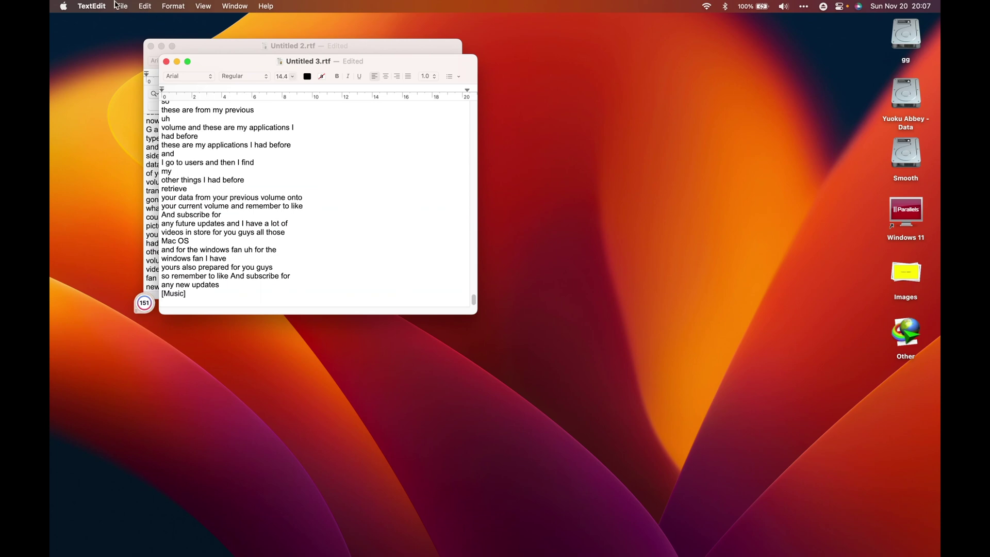
Step: Open Find and Replace for the pasted transcript
{"action": "left_click", "coordinate": [144, 7]}
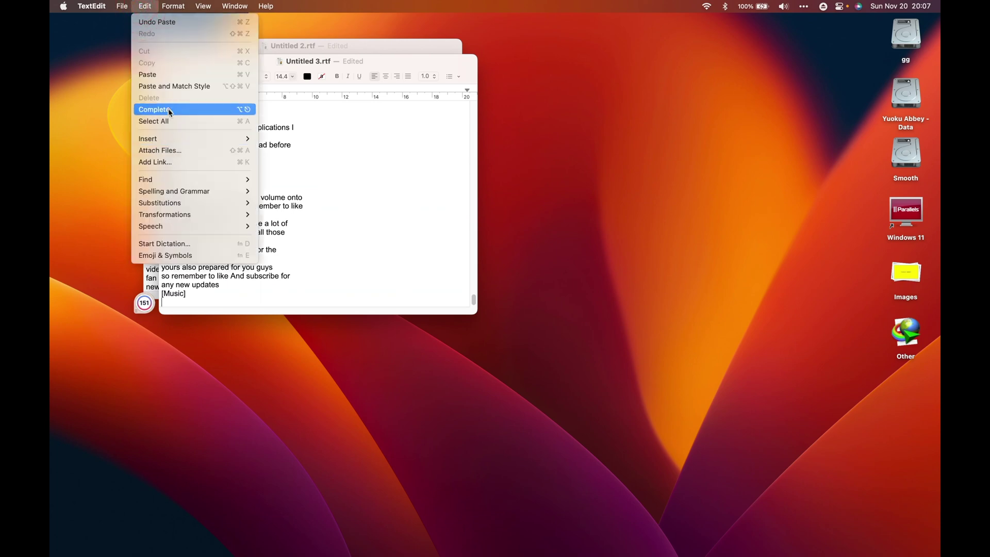
{"action": "mouse_move", "coordinate": [179, 181]}
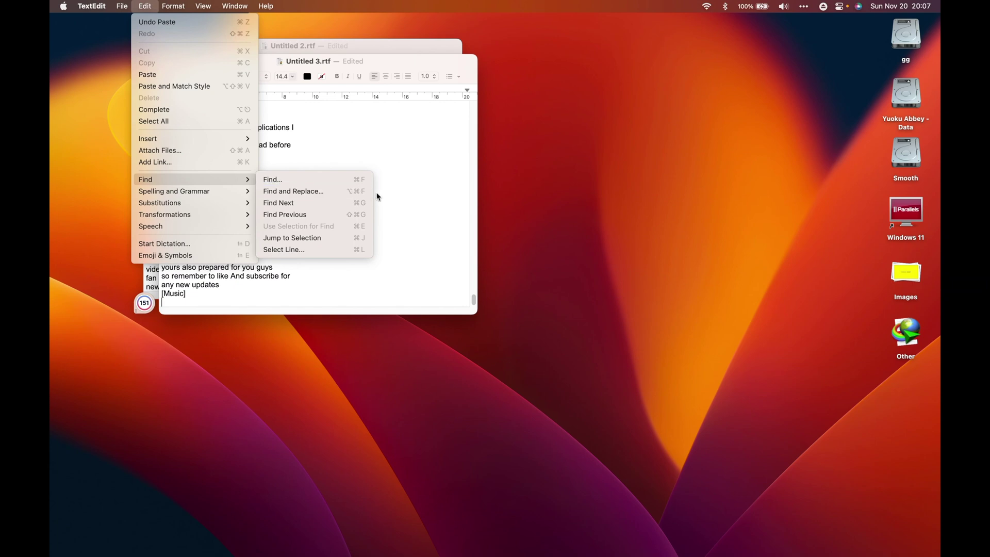
{"action": "left_click", "coordinate": [407, 198]}
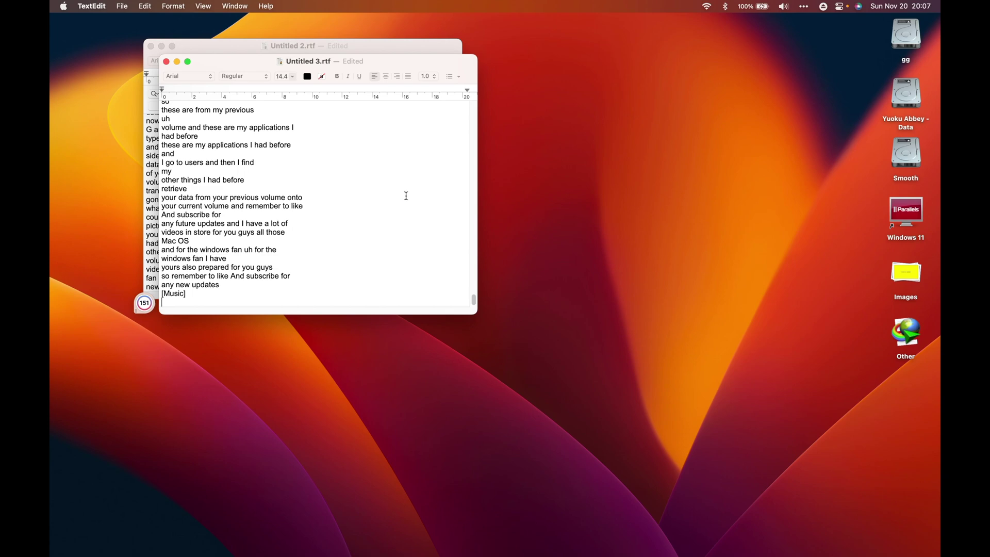
{"action": "key", "text": "super+shift+4"}
{"action": "key", "text": "alt+super+f"}
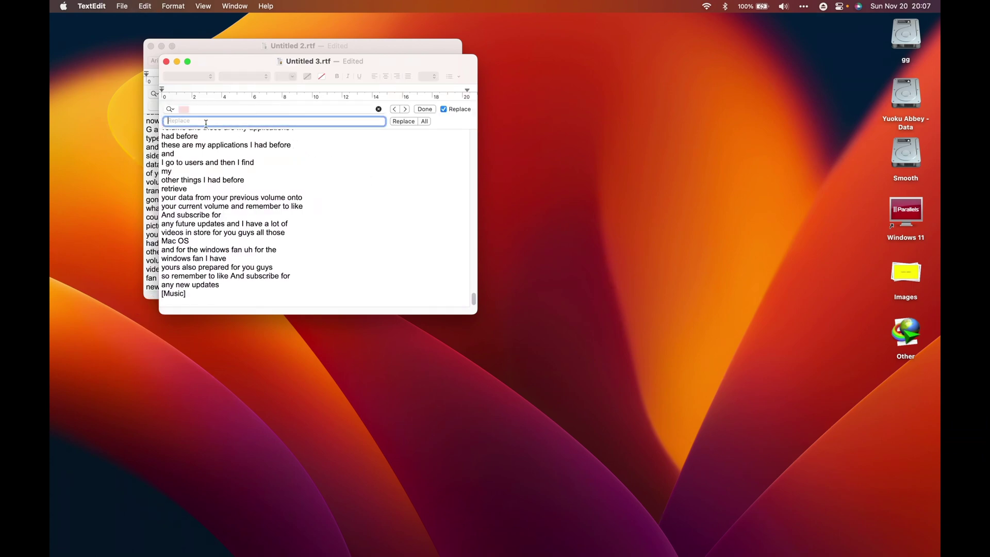
Step: Insert a search pattern matching the breaks between the transcript's lines and search the document for it
{"action": "left_click", "coordinate": [191, 108]}
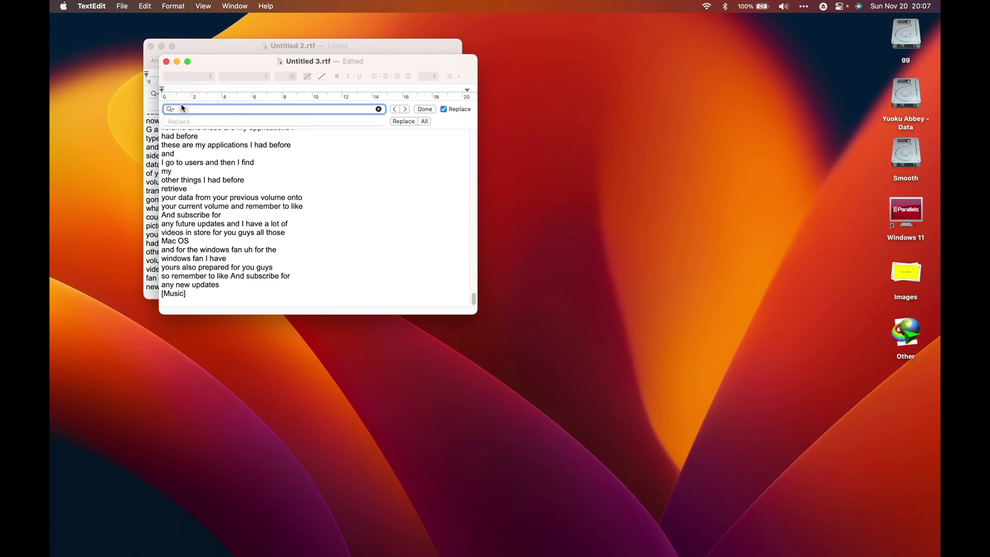
{"action": "left_click", "coordinate": [171, 110]}
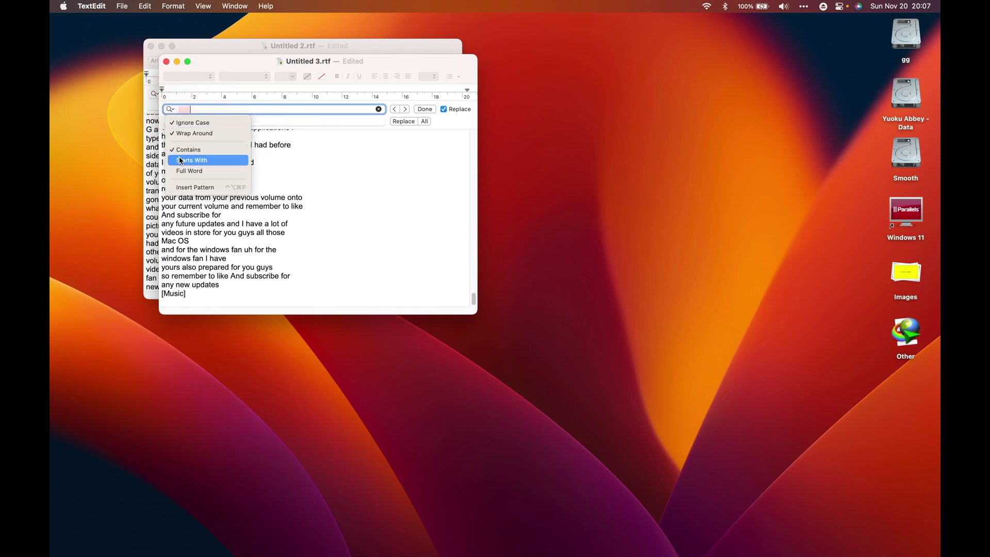
{"action": "left_click", "coordinate": [193, 188]}
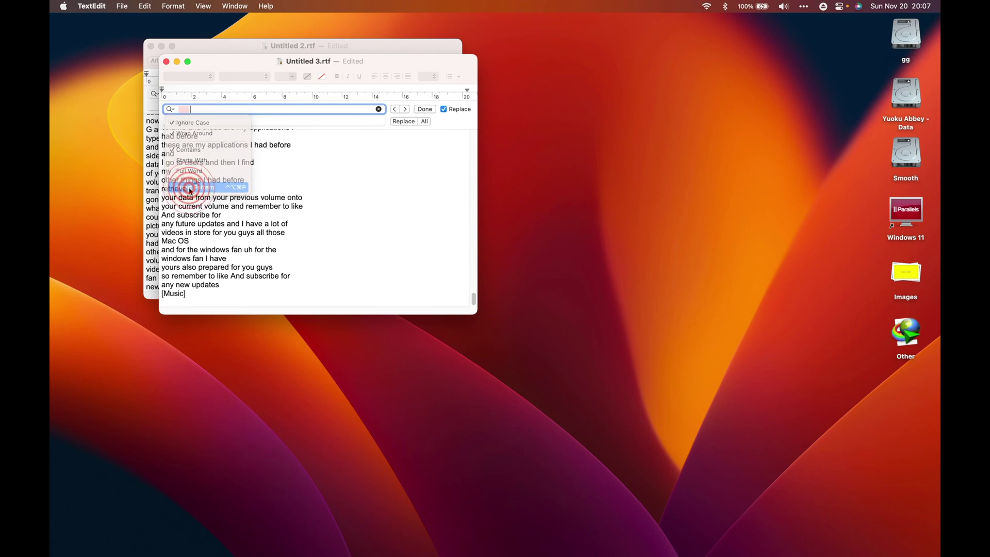
{"action": "left_click", "coordinate": [221, 279]}
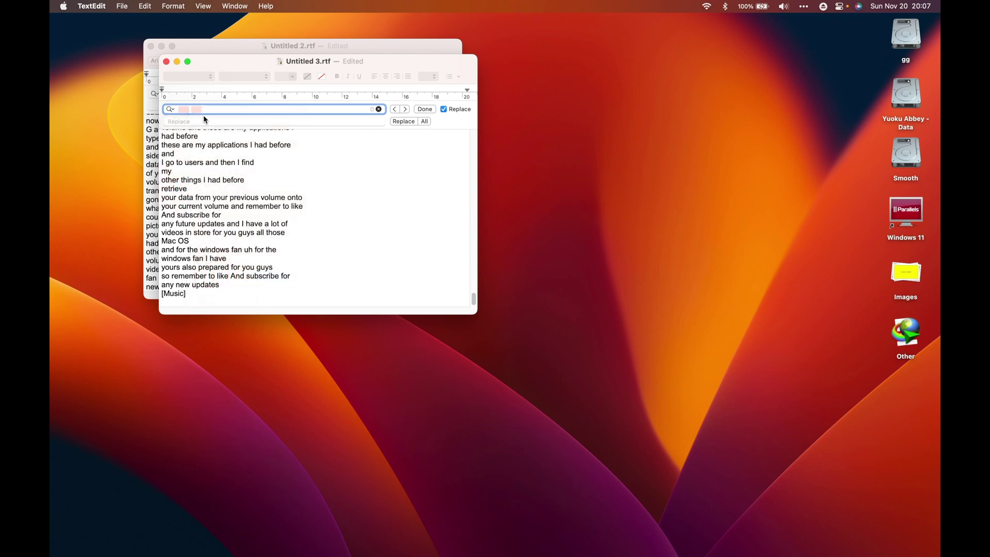
{"action": "key", "text": "Return"}
Step: Replace all matches with a single space to join the transcript's lines, and close Find and Replace
{"action": "left_click", "coordinate": [179, 122]}
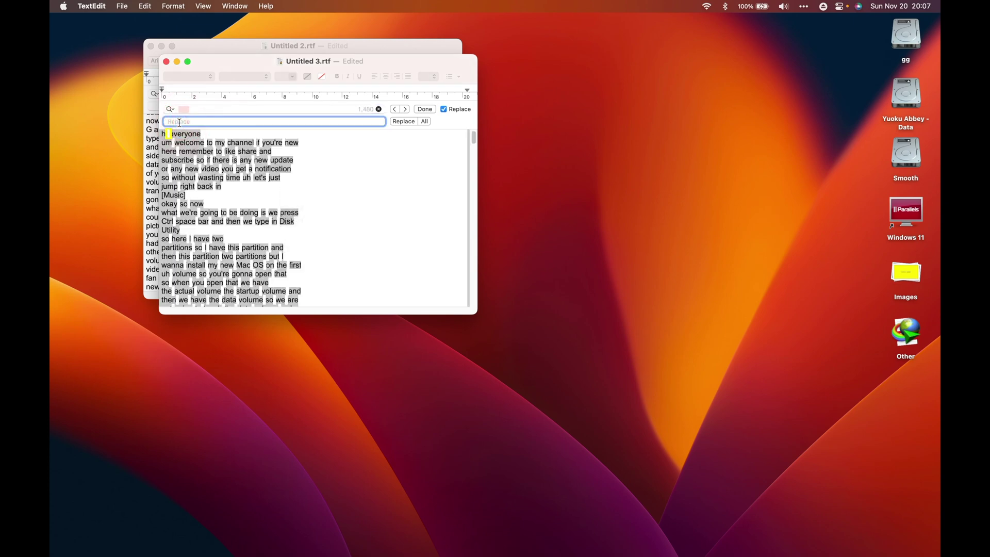
{"action": "key", "text": "BackSpace"}
{"action": "left_click", "coordinate": [426, 122]}
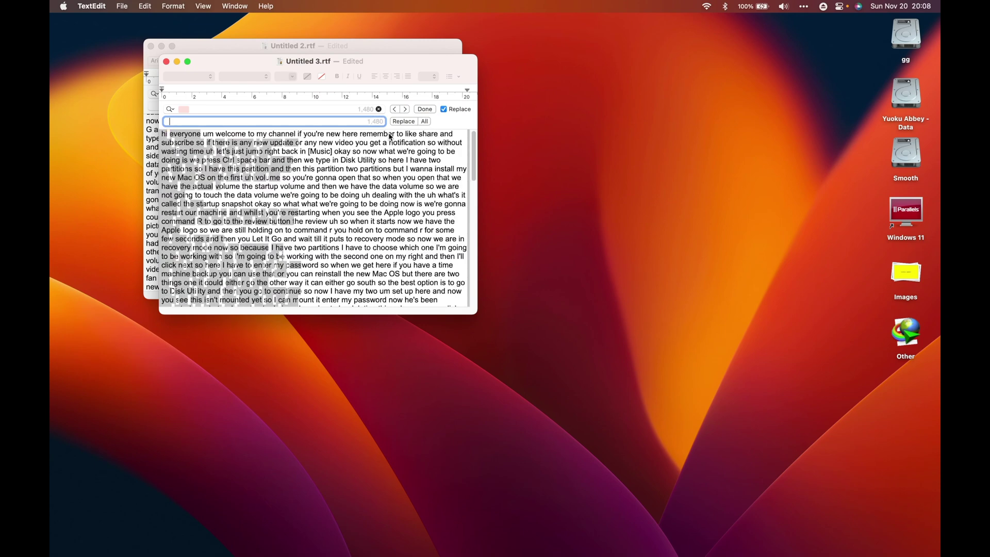
{"action": "left_click", "coordinate": [425, 108]}
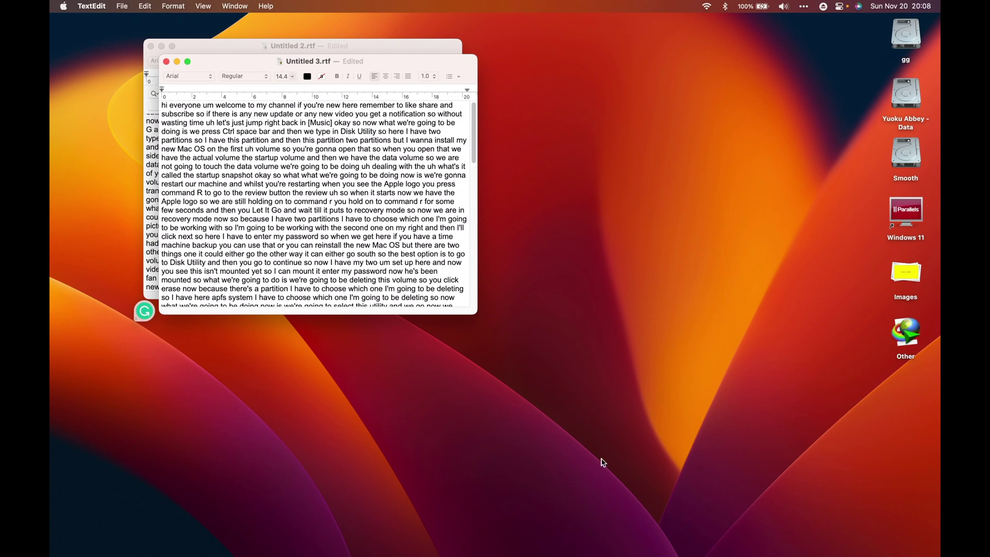
Step: Switch to Microsoft Word and paste the copied line-by-line transcript into the blank document
{"action": "mouse_move", "coordinate": [663, 542]}
{"action": "left_click", "coordinate": [764, 532]}
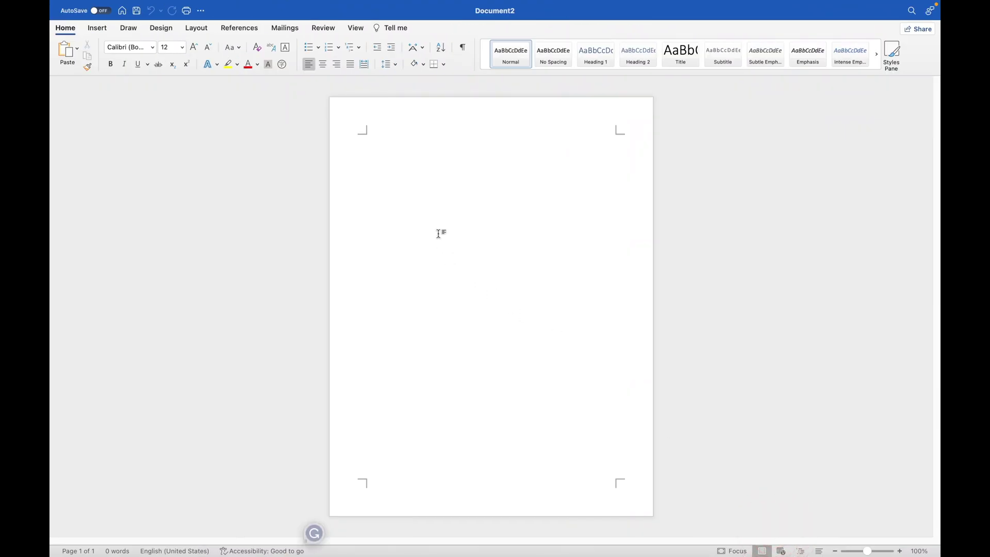
{"action": "type", "text": "hi everyone um welcome to my channel if you're new here remember to like share and subscribe so if there is any new update or any new video you get a notification so without wasting time uh let's just jump right back in [Music] okay so now what we're going to be doing is we press Ctrl space bar and then we type in Disk Utility so here I have two partitions so I have this partition and then this partition two partitions but I wanna install my new Mac OS on the first uh volume so you're gonna open that so when you open that we have the actual volume the startup volume and then we have the data volume so we are not going to touch the data volume we're going to be doing uh dealing with the uh what's it called the startup snapshot okay so what what we're going to be doing now is we're gonna restart our machine and whilst you're restarting when you see the Apple logo you press command R to go to the review button the review uh so when it starts now we have the Apple logo so we are still holding on to command r you hold on to command r for some few seconds and then you Let It Go and wait till it puts to recovery mode so now we are in recovery mode now so because I have two partitions I have to choose which one I'm going to be working with so I'm going to be working with the second one on my right and then I'll click next"}
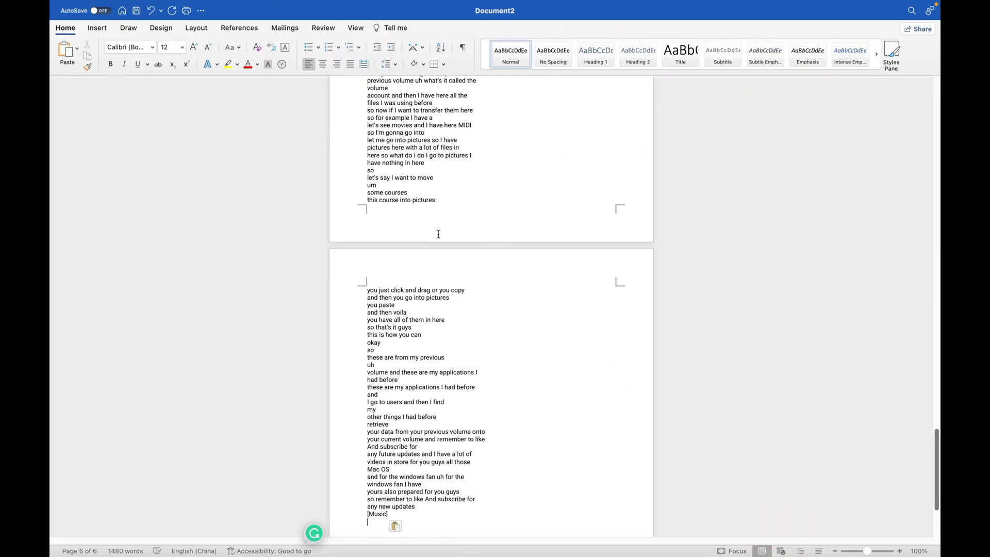
Step: Return to the beginning of the pasted transcript and open Find and Replace for the document
{"action": "scroll", "coordinate": [438, 235], "scroll_direction": "up", "scroll_amount": 5}
{"action": "scroll", "coordinate": [439, 234], "scroll_direction": "up", "scroll_amount": 15}
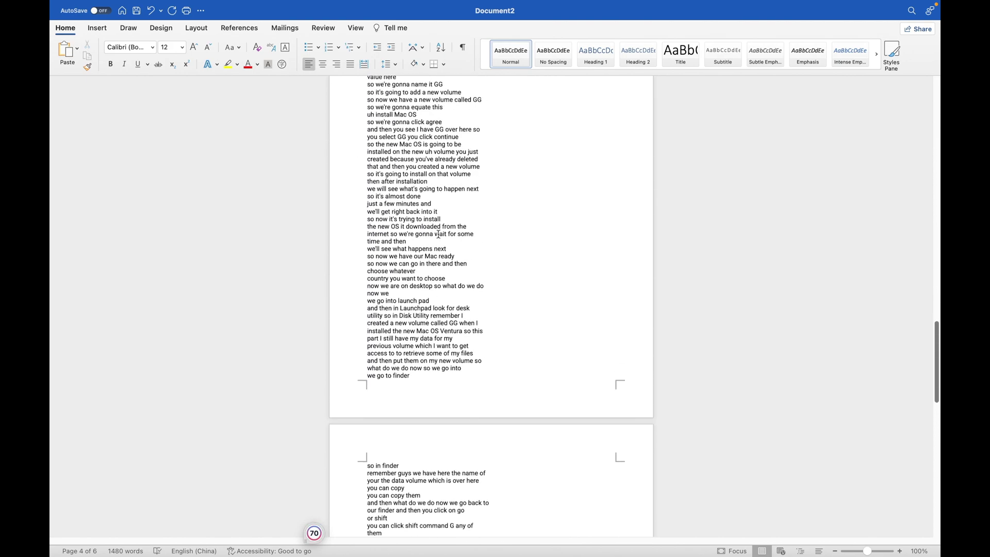
{"action": "scroll", "coordinate": [439, 234], "scroll_direction": "up", "scroll_amount": 20}
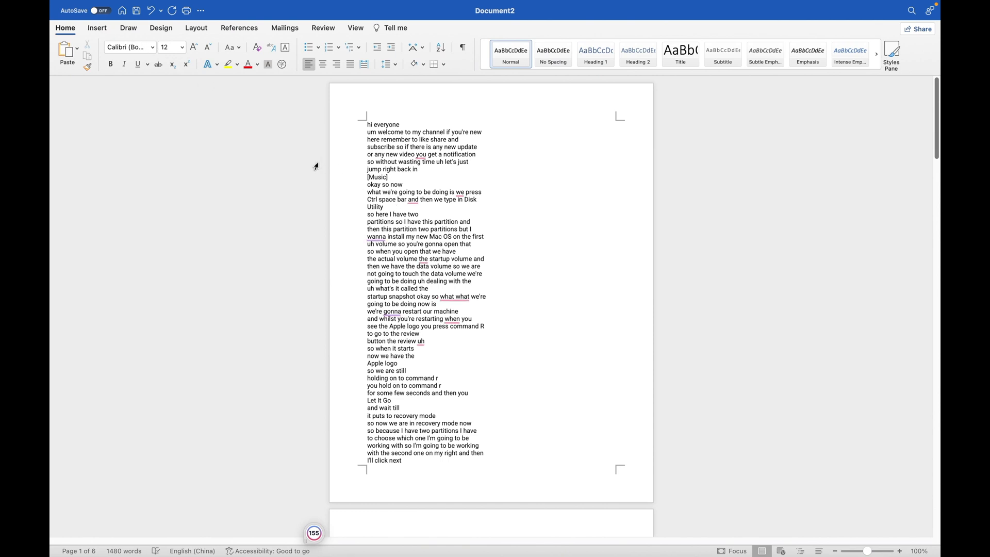
{"action": "left_click", "coordinate": [135, 7]}
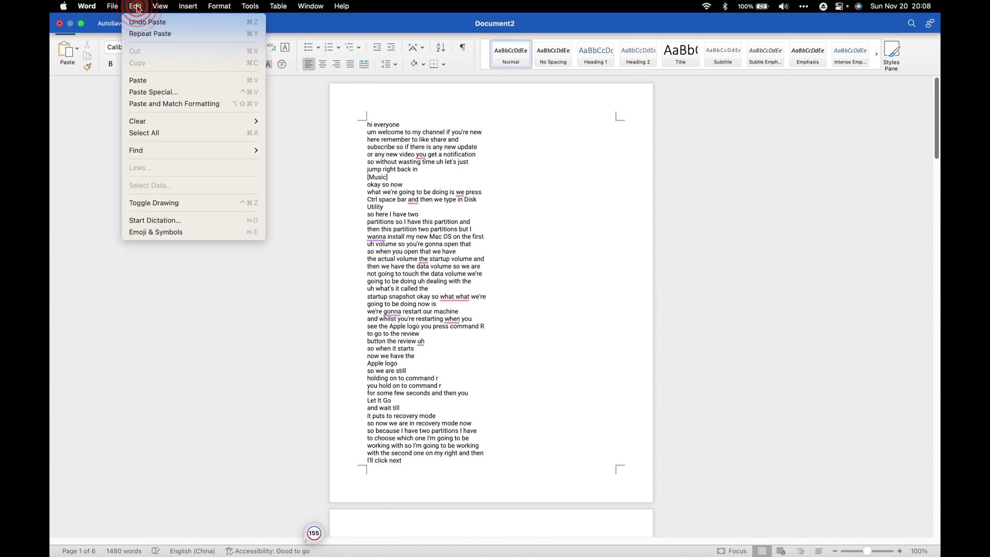
{"action": "mouse_move", "coordinate": [165, 152]}
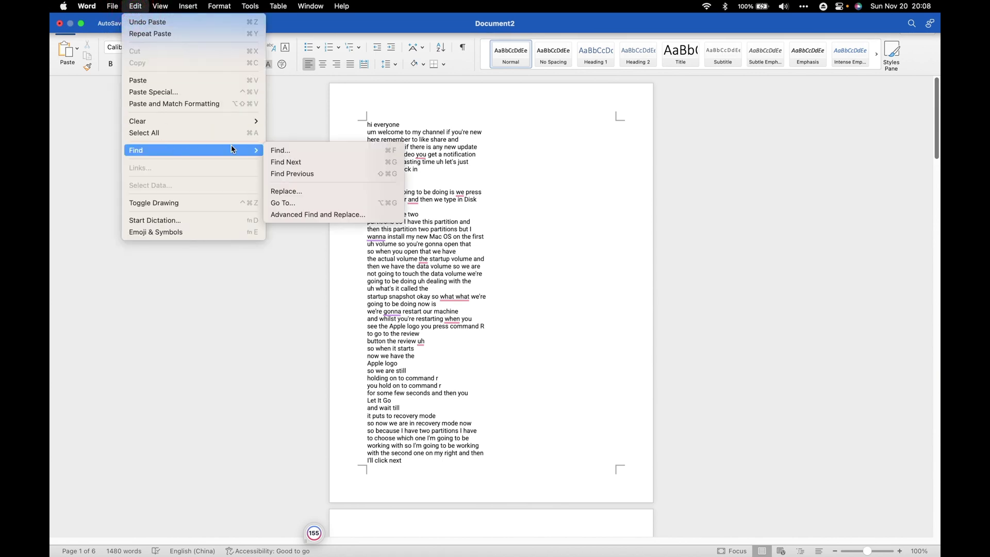
{"action": "left_click", "coordinate": [302, 192]}
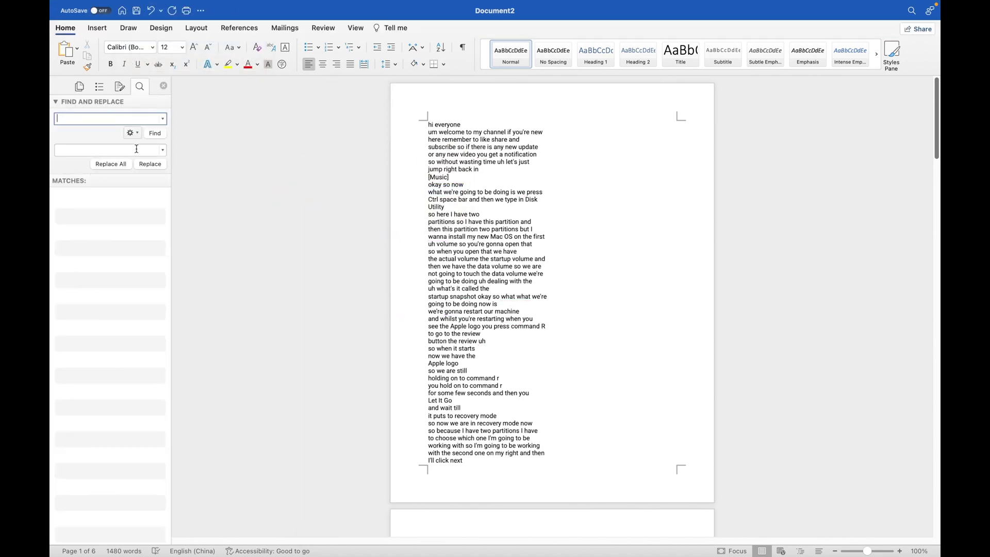
Step: Try to join the transcript's lines by replacing every White Space match (^w) with a single space
{"action": "left_click", "coordinate": [162, 118]}
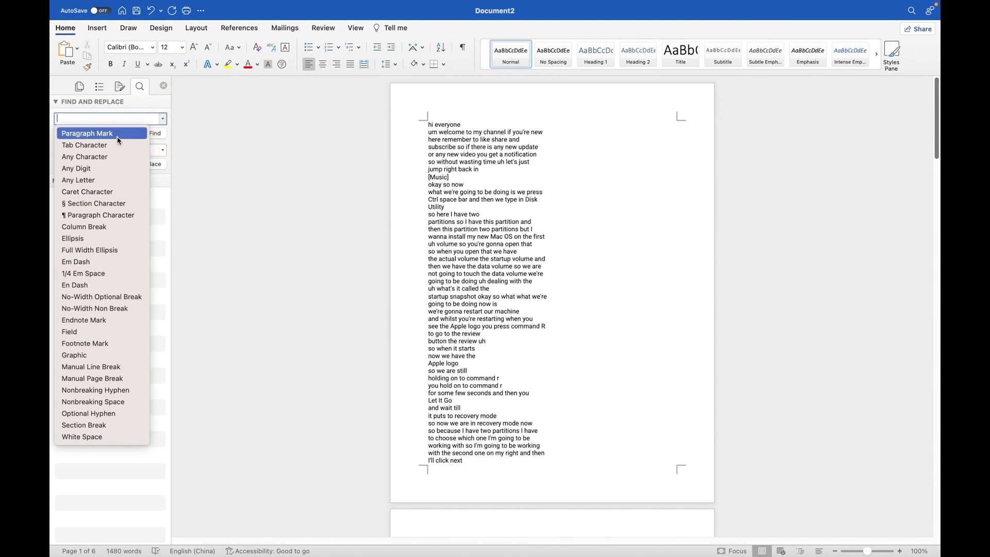
{"action": "left_click", "coordinate": [93, 438]}
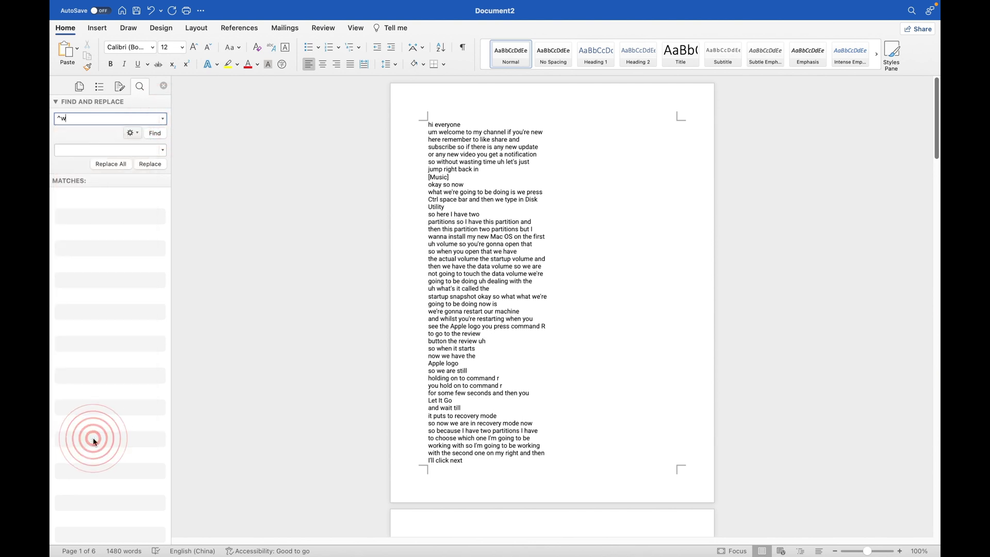
{"action": "left_click", "coordinate": [104, 150]}
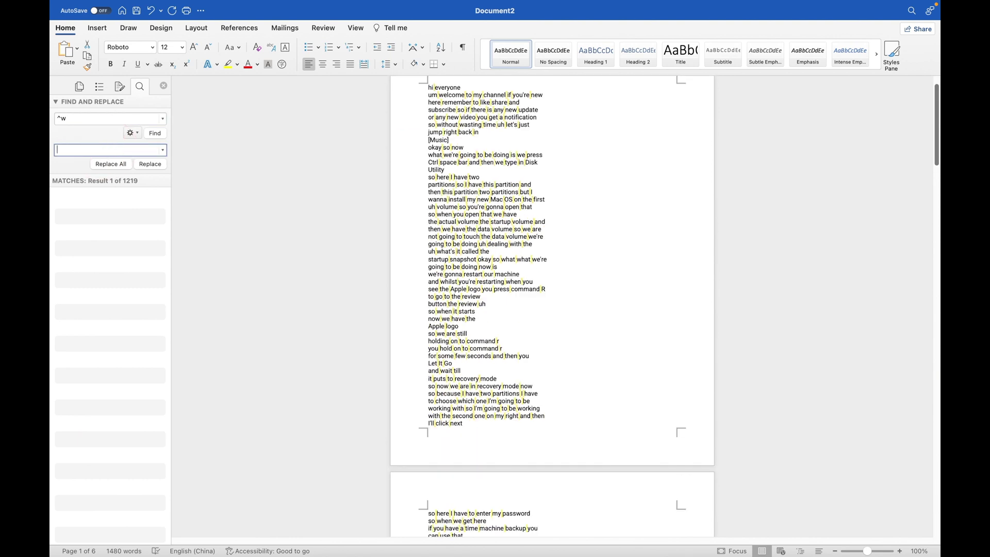
{"action": "left_click", "coordinate": [108, 165]}
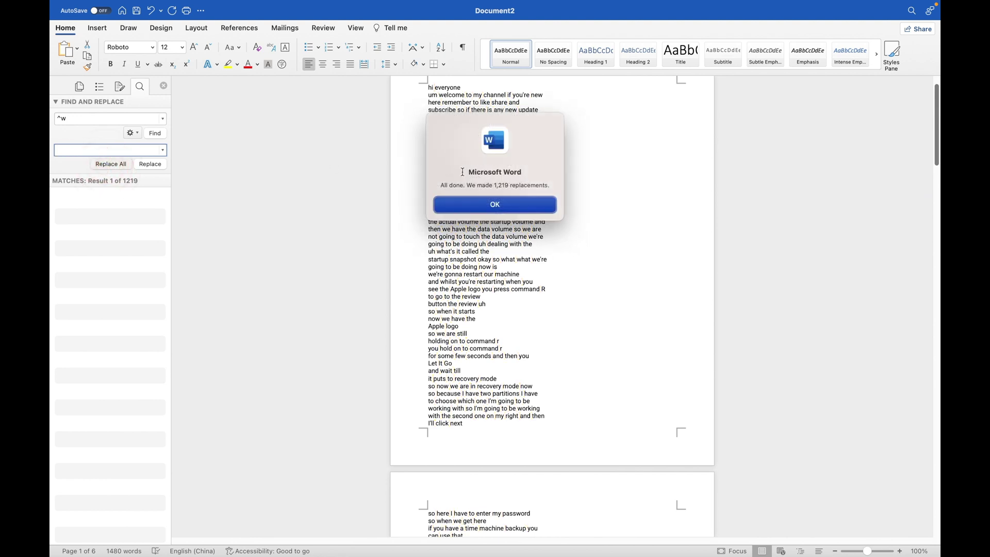
{"action": "left_click", "coordinate": [470, 200]}
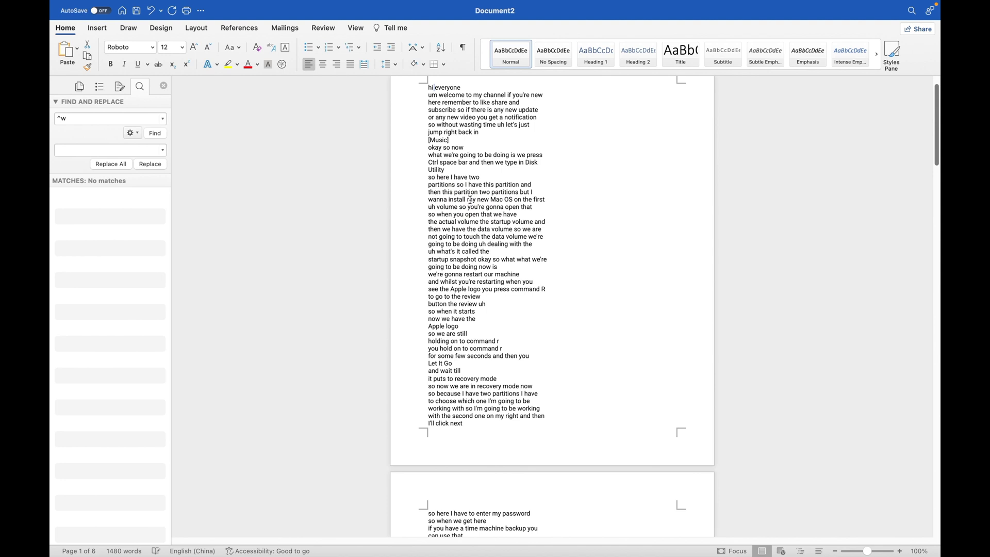
Step: Replace every Paragraph Mark (^p) with a single space to join the transcript's lines, and return to the beginning of the document
{"action": "left_click", "coordinate": [164, 121]}
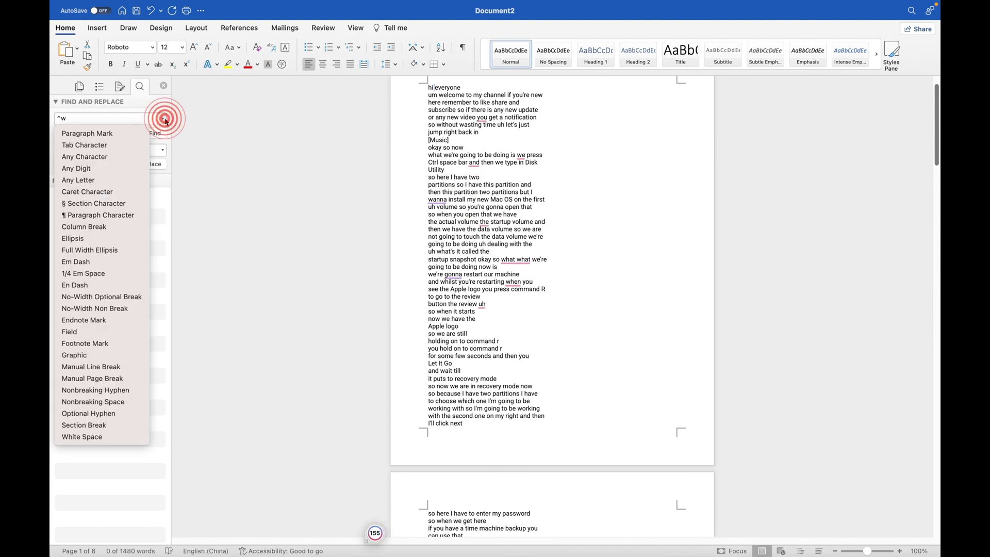
{"action": "left_click", "coordinate": [124, 135]}
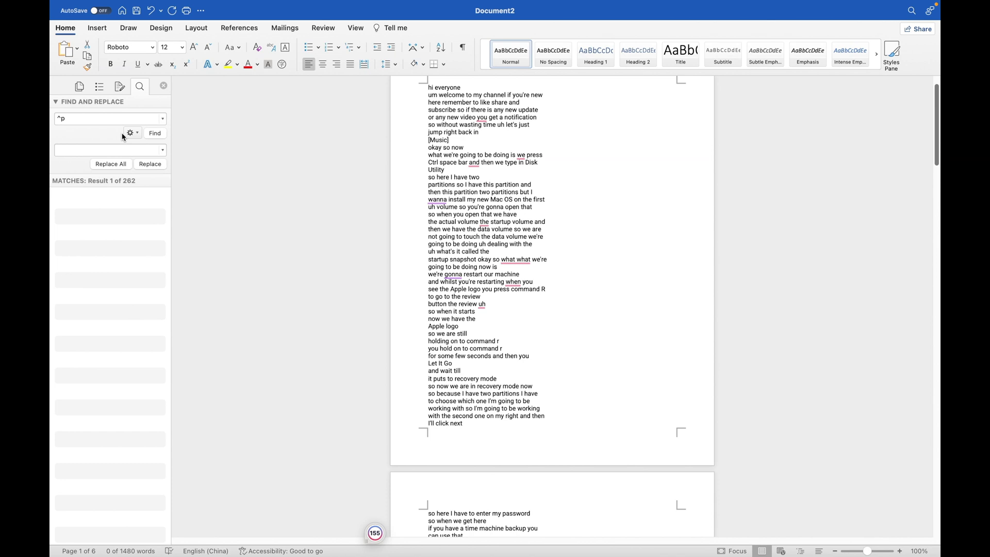
{"action": "left_click", "coordinate": [163, 120]}
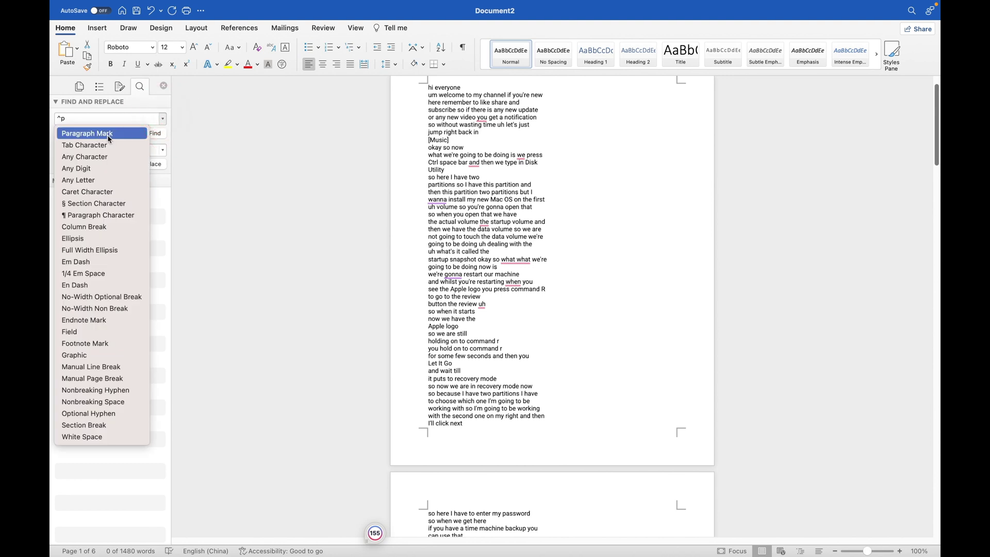
{"action": "left_click", "coordinate": [184, 140]}
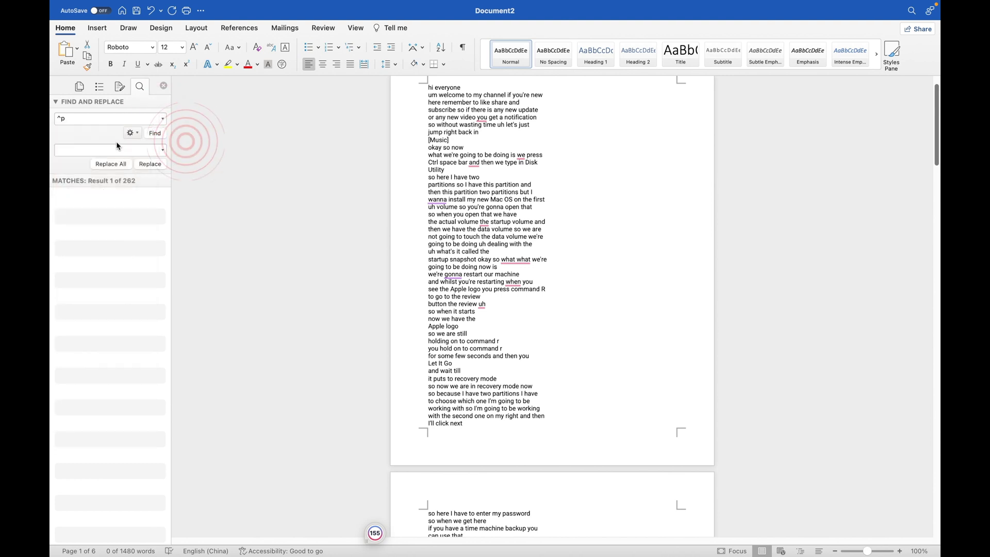
{"action": "left_click", "coordinate": [103, 150]}
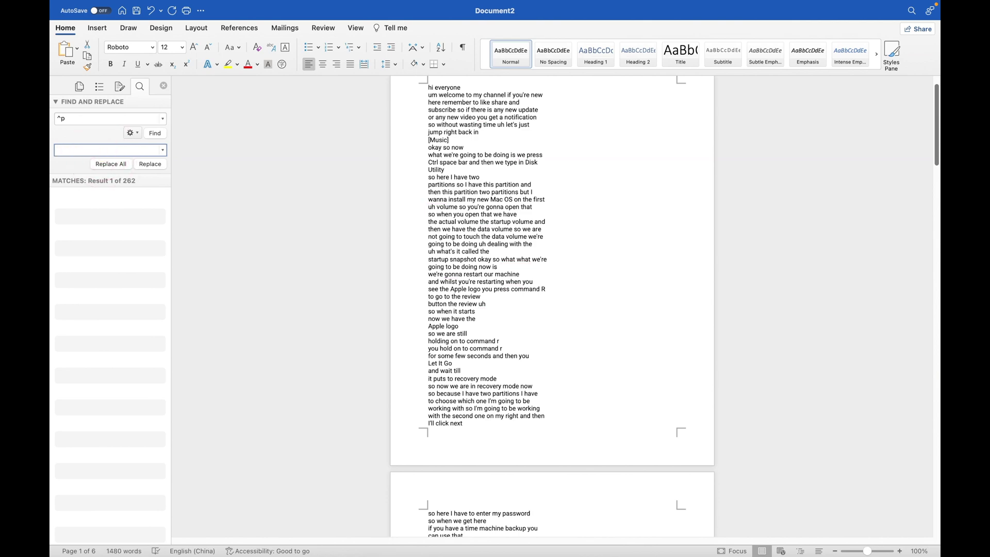
{"action": "left_click", "coordinate": [116, 164]}
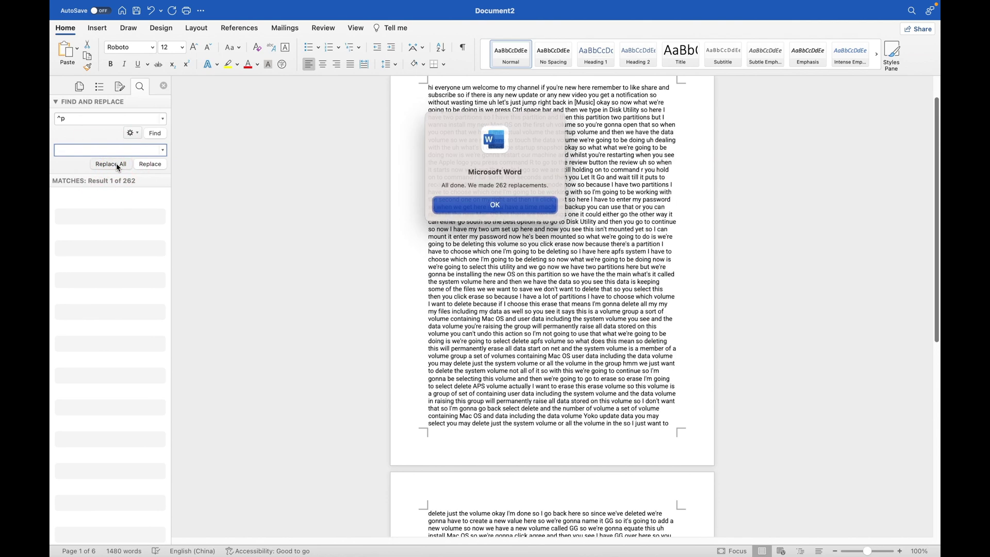
{"action": "left_click", "coordinate": [490, 204]}
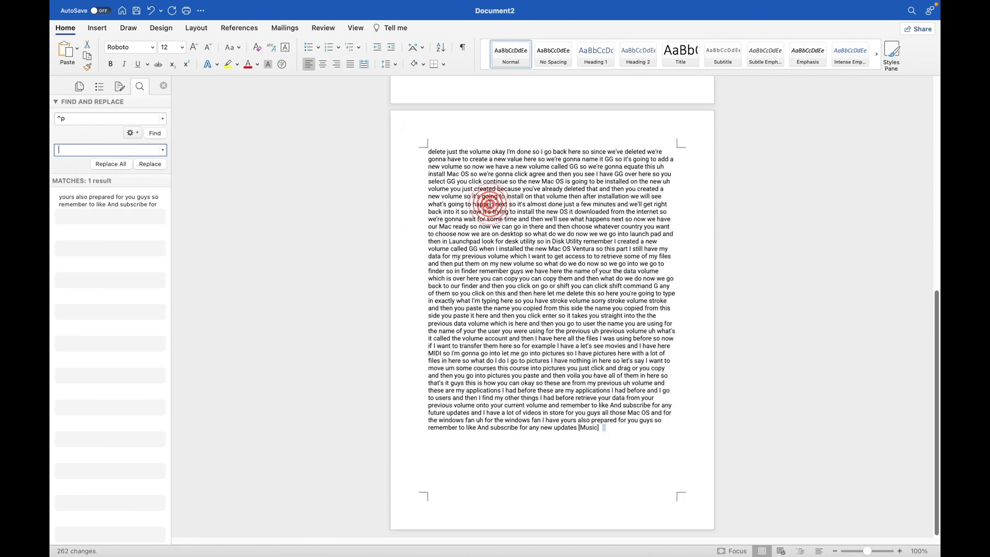
{"action": "scroll", "coordinate": [528, 267], "scroll_direction": "up", "scroll_amount": 10}
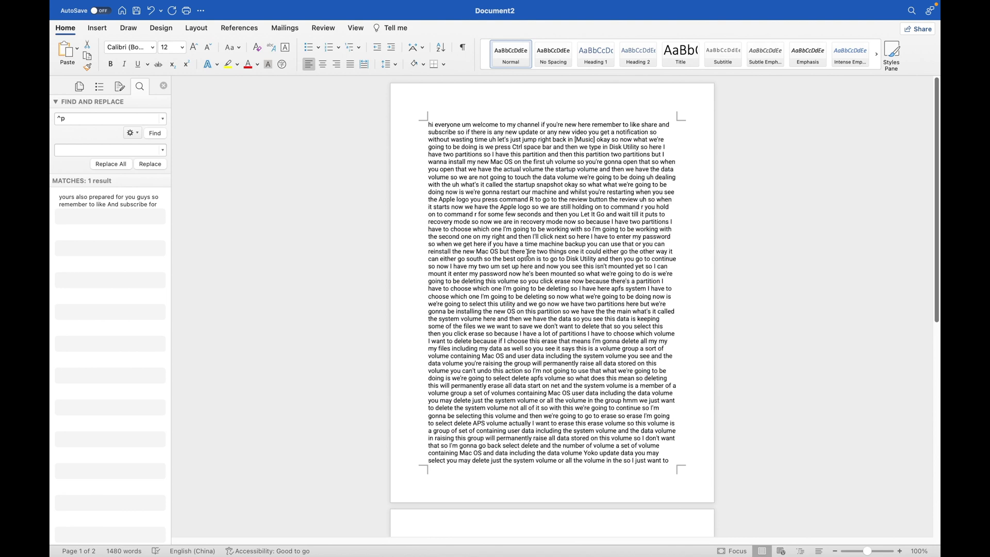
Step: Switch to TextEdit and move the Untitled 3.rtf window aside so that it covers less of Untitled 2.rtf
{"action": "left_click", "coordinate": [514, 147]}
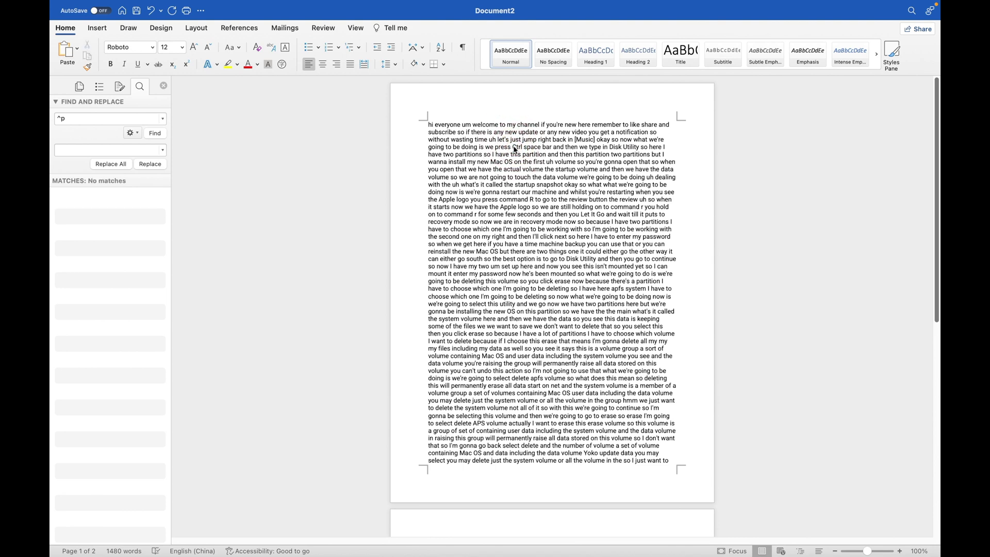
{"action": "key", "text": "Return"}
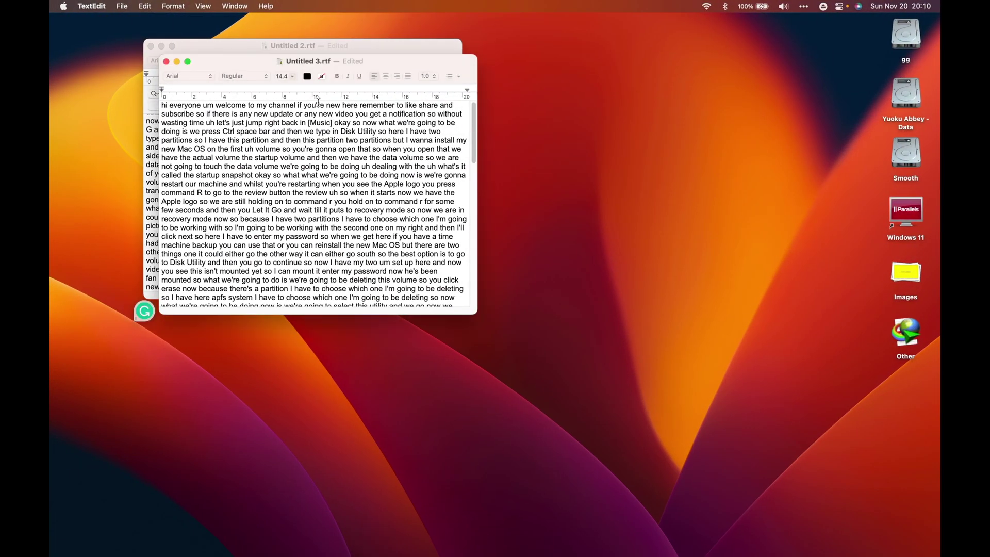
{"action": "left_click_drag", "start_coordinate": [213, 60], "coordinate": [384, 70]}
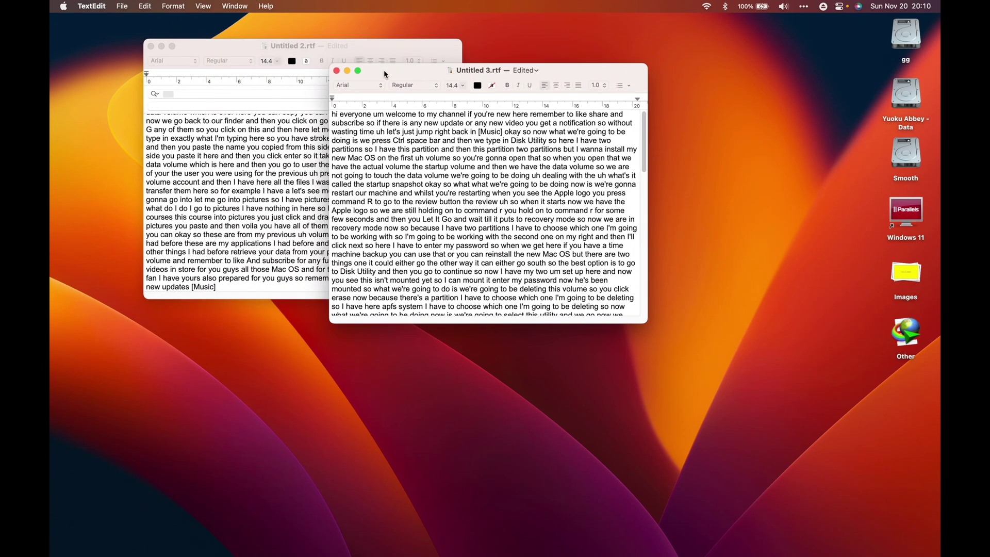